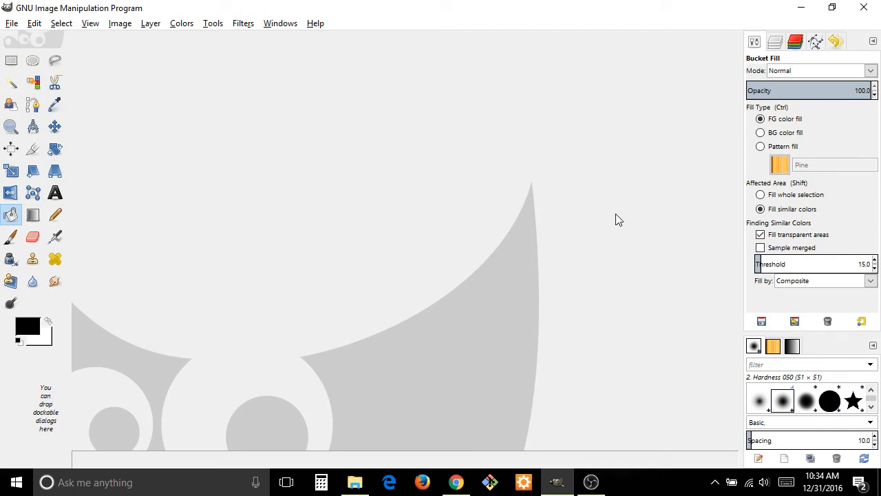
{"action": "left_click", "coordinate": [458, 481]}
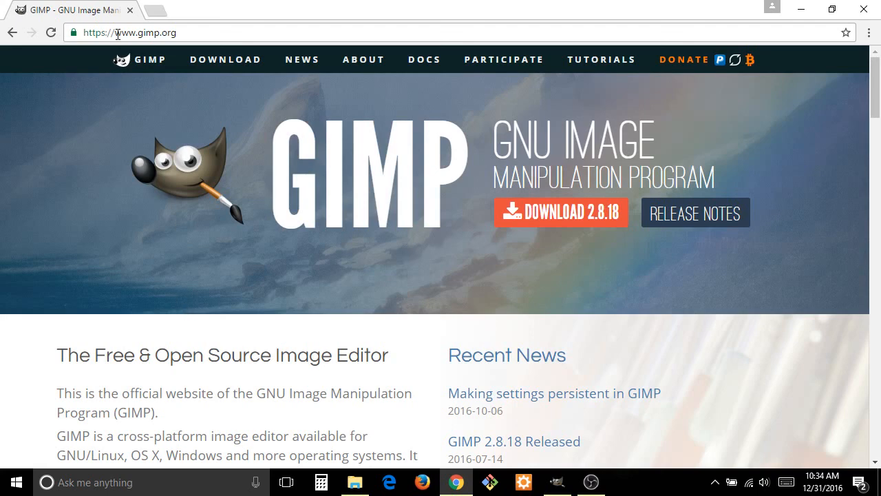
{"action": "left_click_drag", "start_coordinate": [117, 33], "coordinate": [196, 29]}
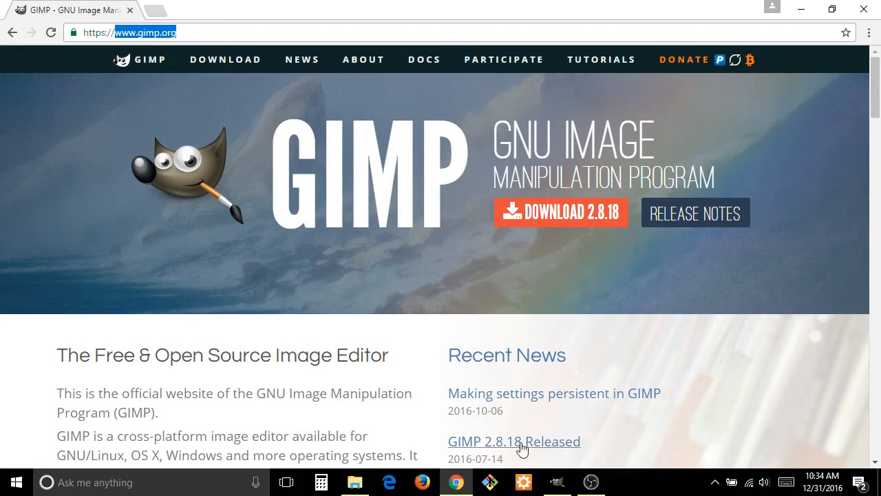
{"action": "left_click", "coordinate": [557, 481]}
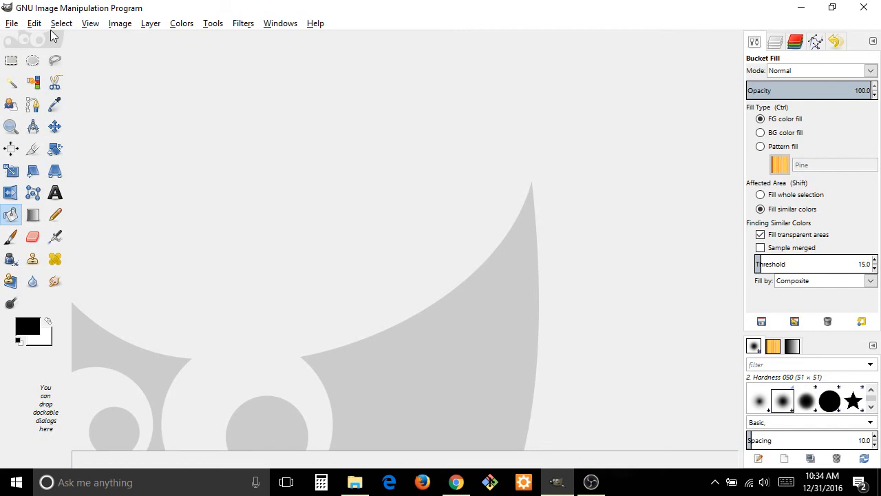
- Create a new blank image of 640 × 400 pixels
{"action": "left_click", "coordinate": [13, 25]}
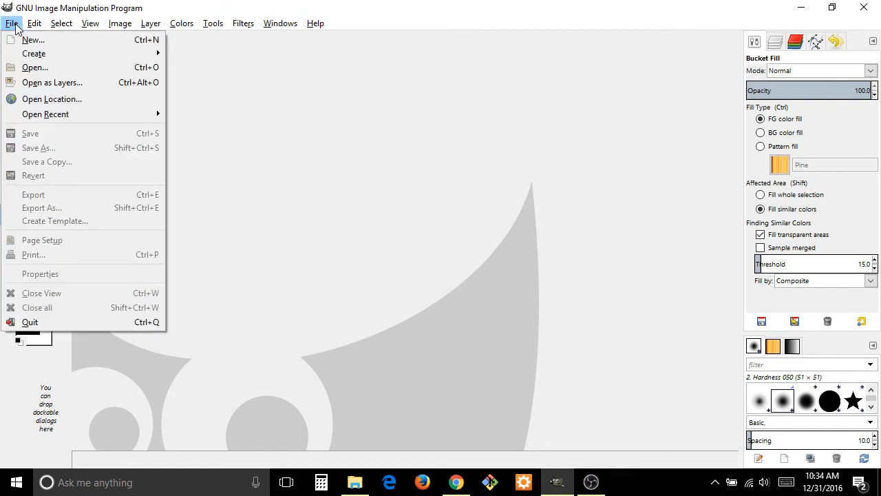
{"action": "left_click", "coordinate": [28, 40]}
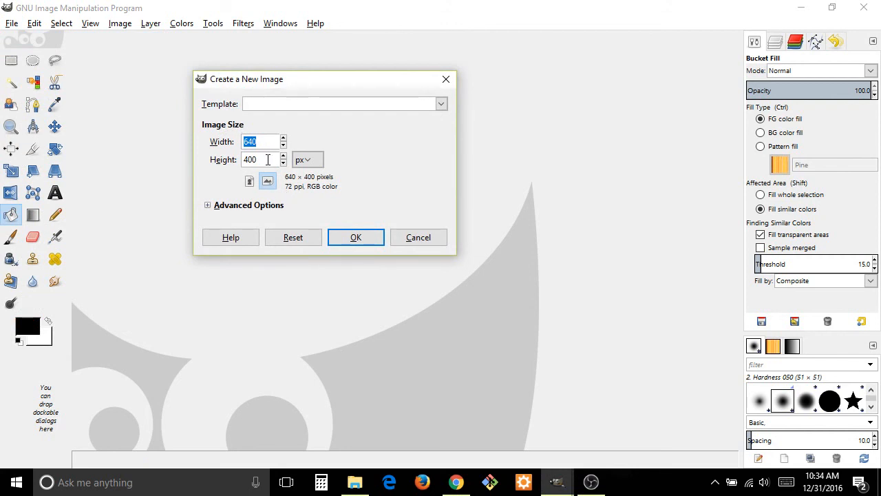
{"action": "left_click", "coordinate": [353, 236]}
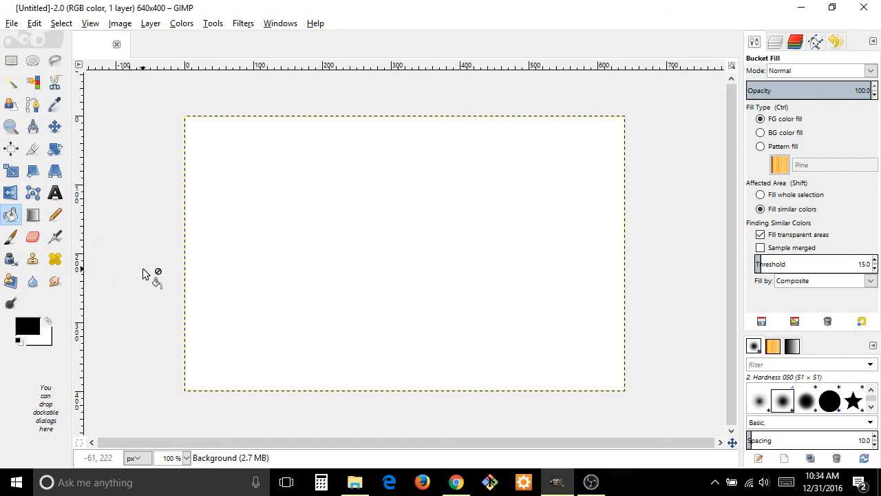
- Fill the whole canvas with the black foreground color using Bucket Fill
{"action": "left_click", "coordinate": [50, 323]}
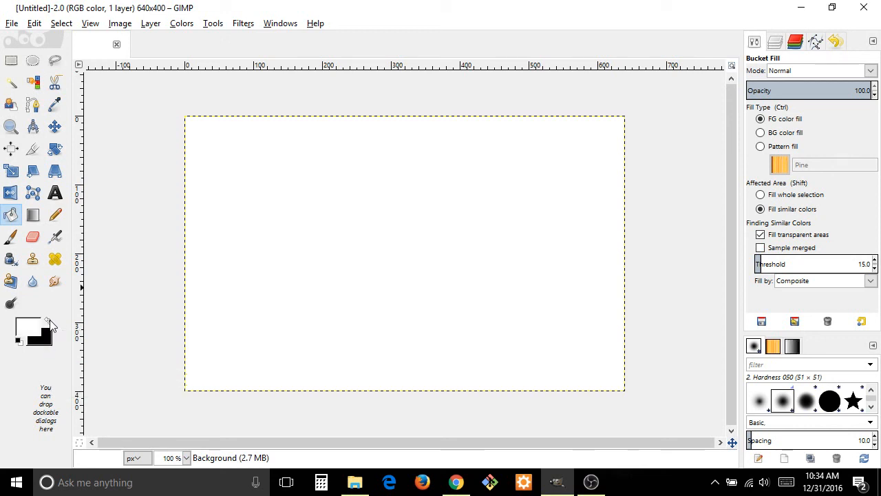
{"action": "left_click", "coordinate": [50, 323]}
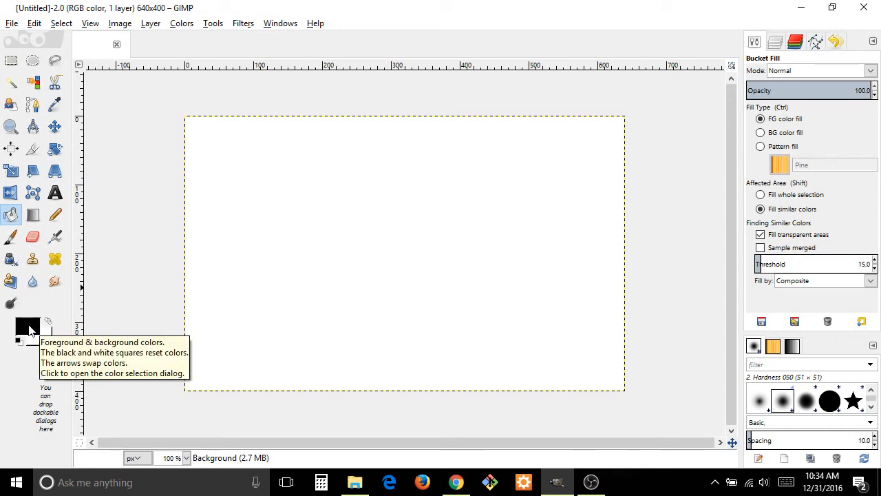
{"action": "left_click", "coordinate": [28, 330]}
{"action": "left_click", "coordinate": [475, 340]}
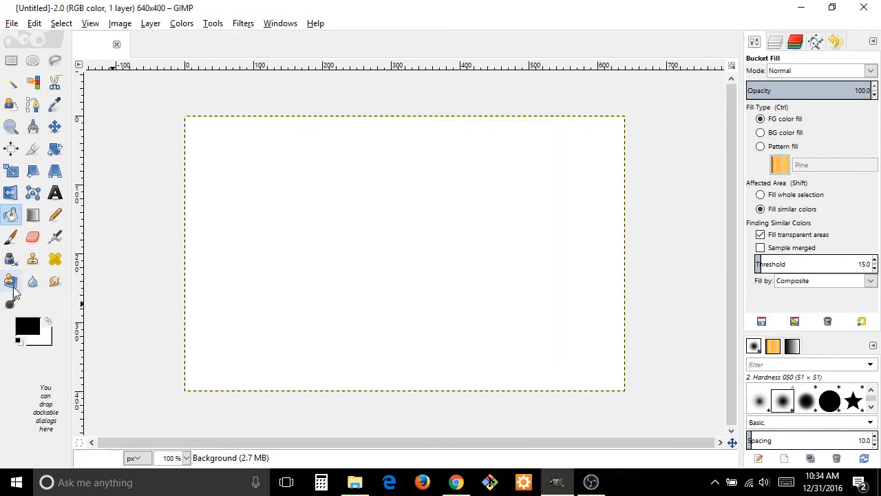
{"action": "left_click", "coordinate": [11, 214]}
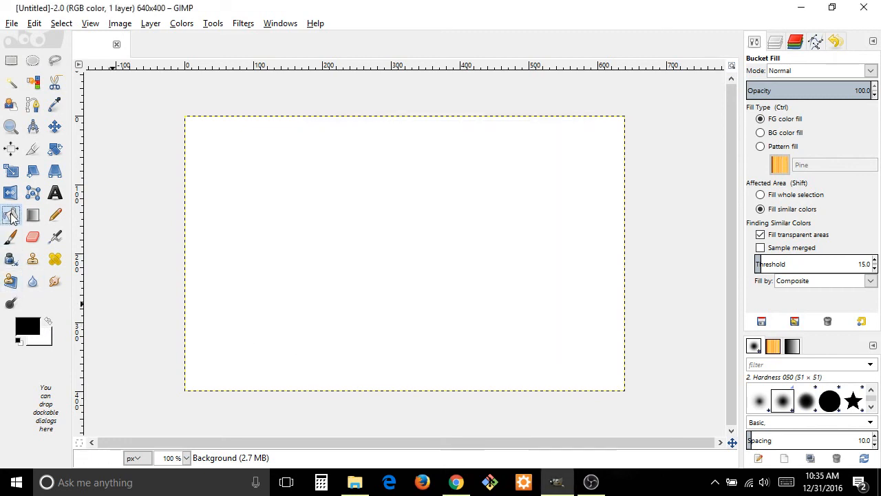
{"action": "left_click", "coordinate": [249, 160]}
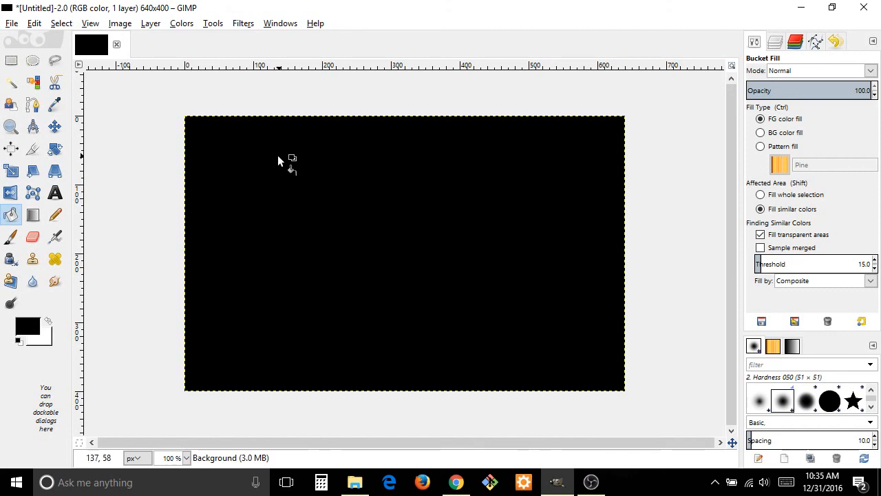
- Open the image's grid configuration and set the grid spacing to 32 pixels in width and height
{"action": "left_click", "coordinate": [11, 61]}
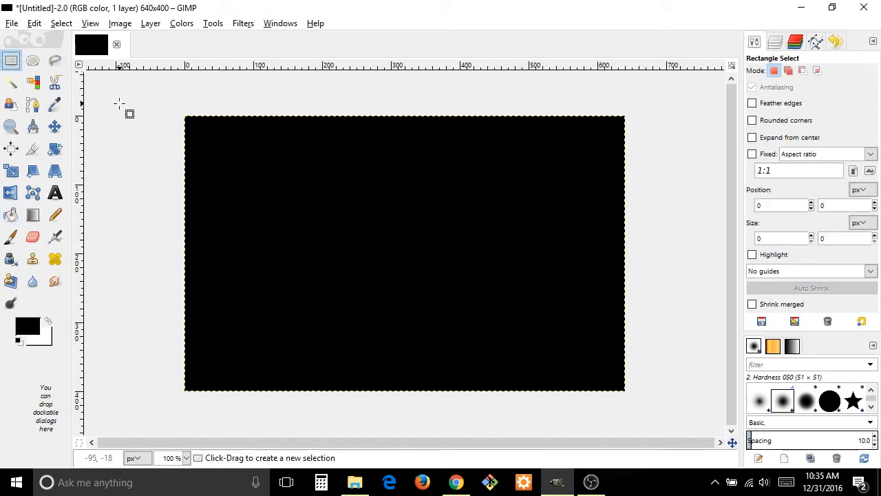
{"action": "left_click", "coordinate": [117, 23]}
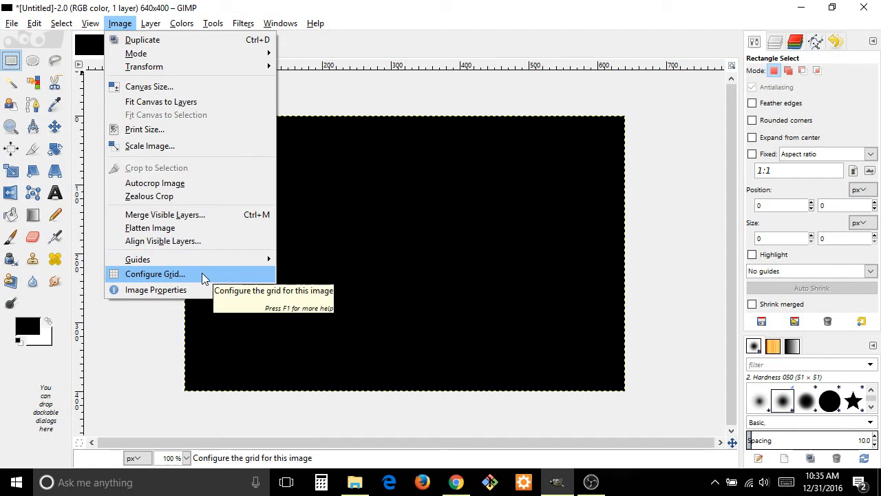
{"action": "left_click", "coordinate": [151, 328]}
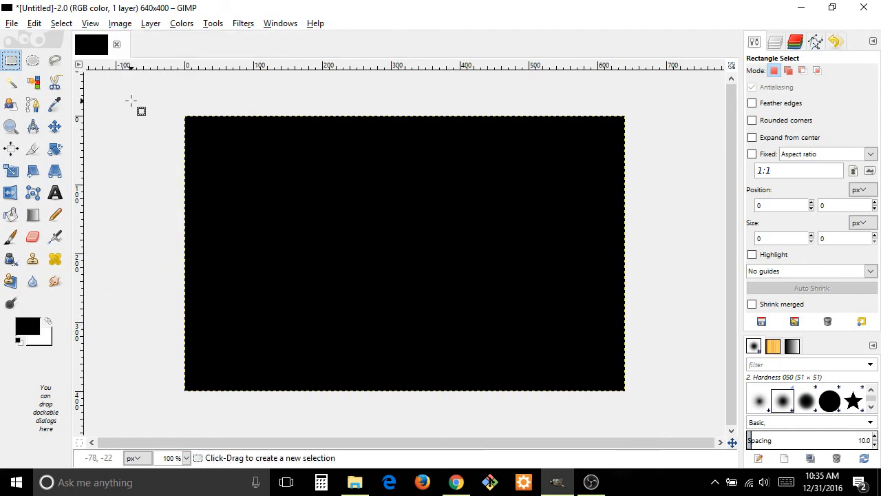
{"action": "left_click", "coordinate": [124, 28]}
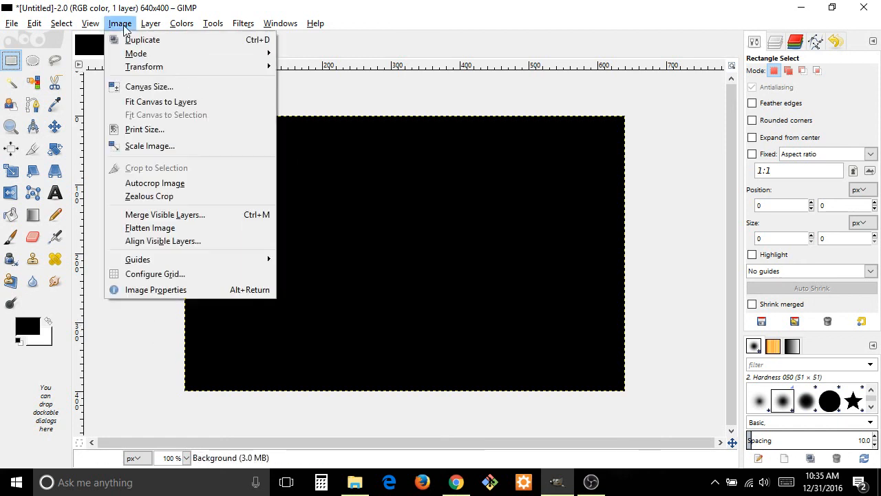
{"action": "left_click", "coordinate": [146, 275]}
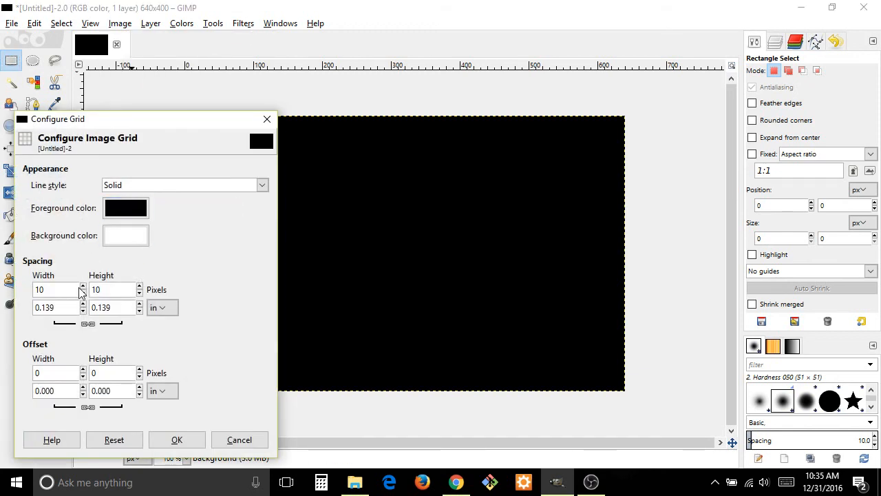
{"action": "double_click", "coordinate": [79, 293]}
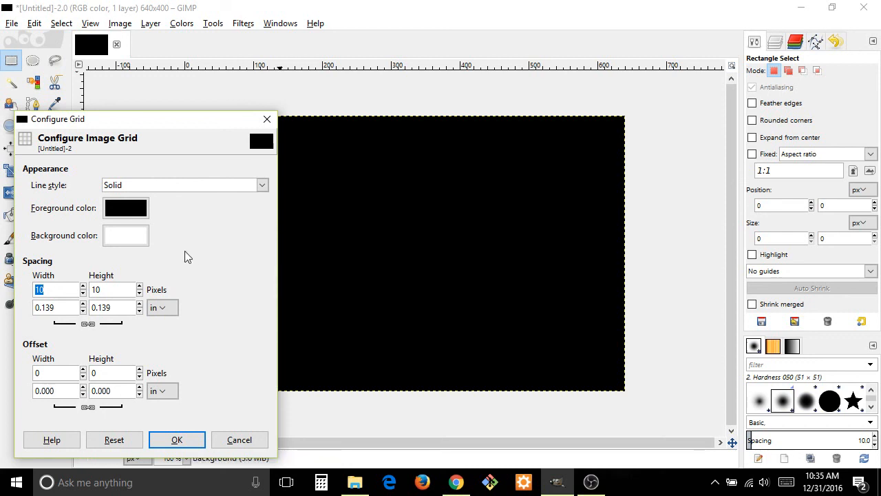
{"action": "type", "text": "32"}
{"action": "key", "text": "Tab"}
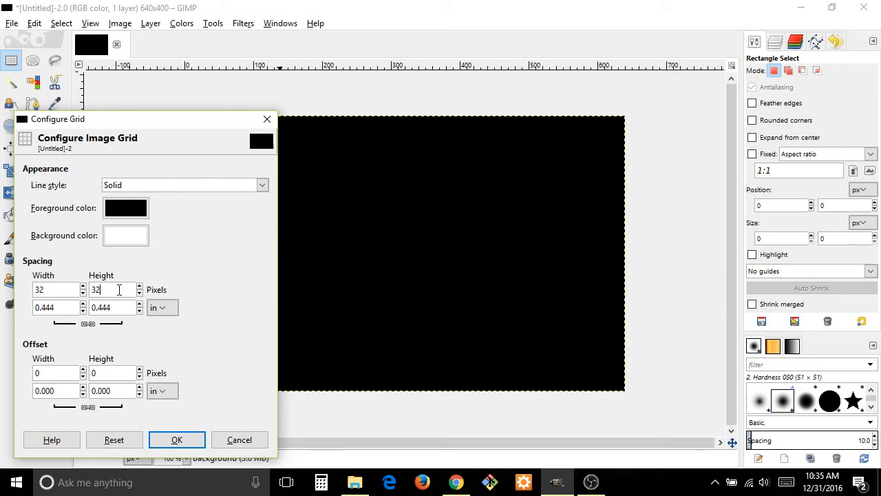
- Set the grid's line style to Dashed and its foreground color to white, and apply the configuration
{"action": "left_click", "coordinate": [165, 189]}
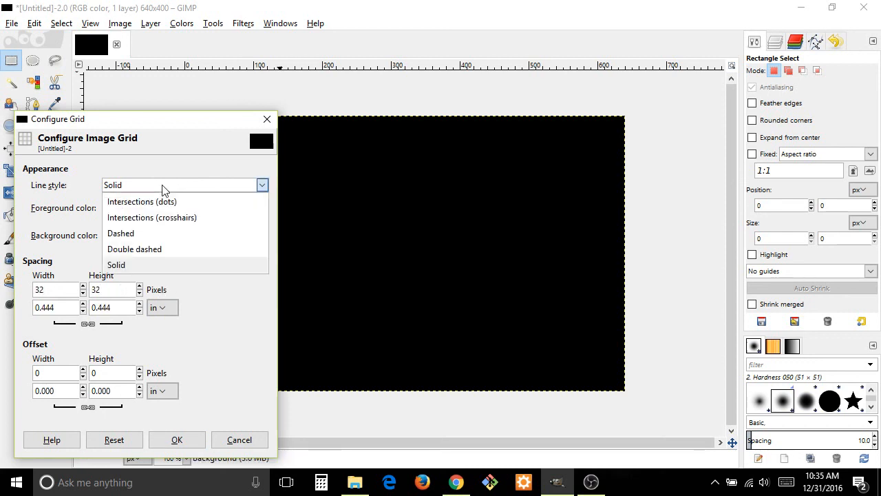
{"action": "left_click", "coordinate": [122, 232]}
{"action": "left_click", "coordinate": [131, 210]}
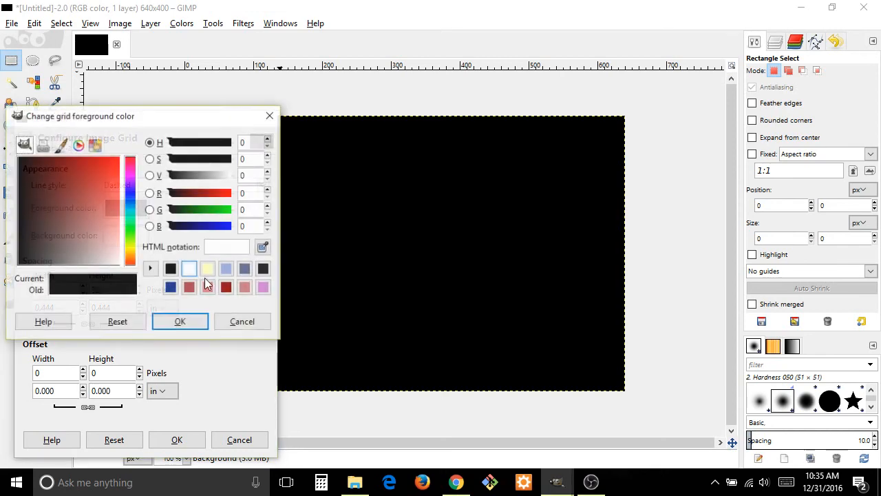
{"action": "left_click", "coordinate": [188, 269]}
{"action": "left_click", "coordinate": [187, 322]}
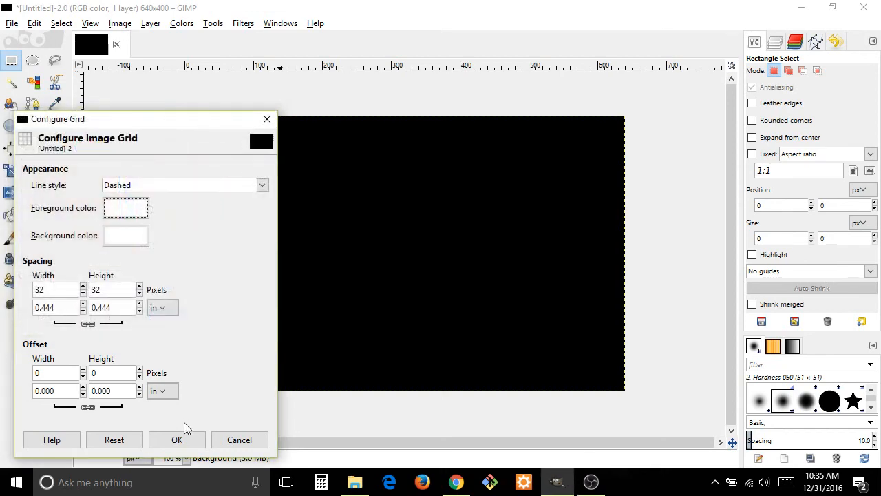
{"action": "left_click", "coordinate": [178, 439]}
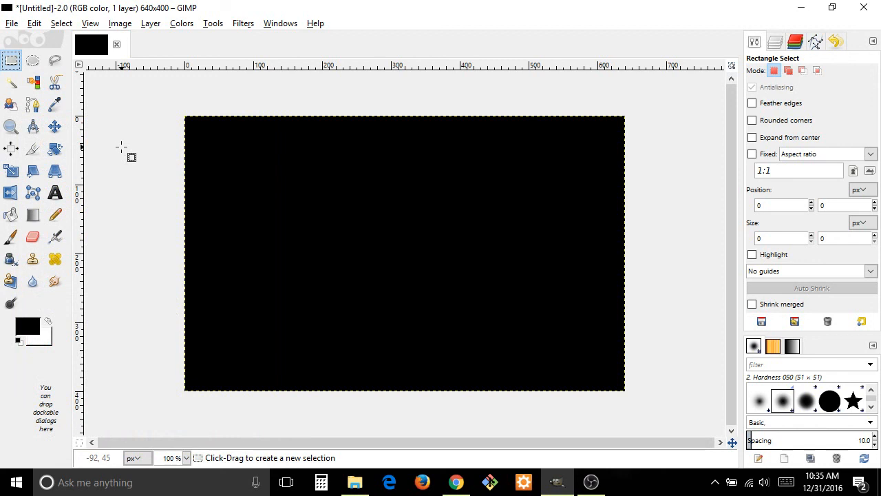
- Show the grid over the image and magnify the canvas's upper-left corner to 400%
{"action": "left_click", "coordinate": [91, 23]}
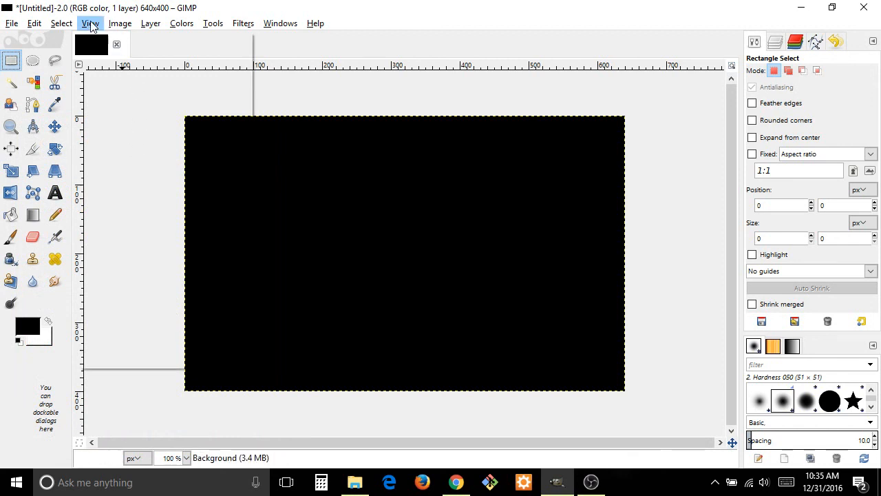
{"action": "left_click", "coordinate": [108, 206]}
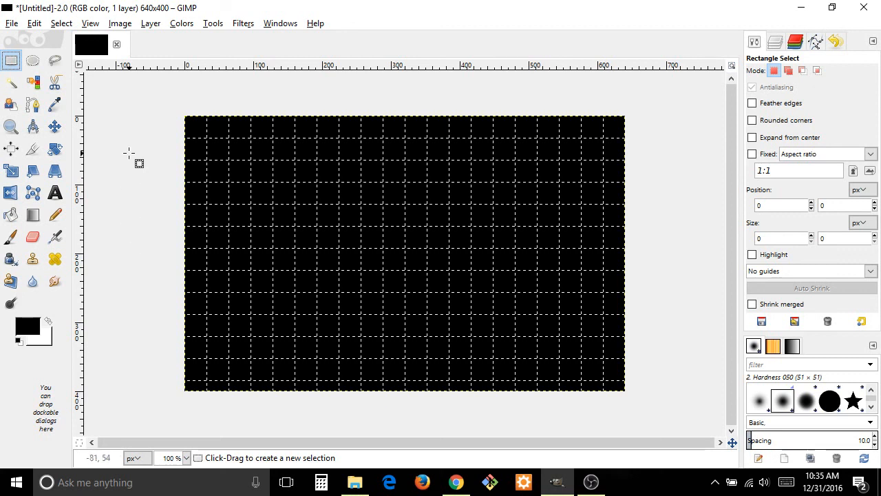
{"action": "left_click", "coordinate": [91, 24]}
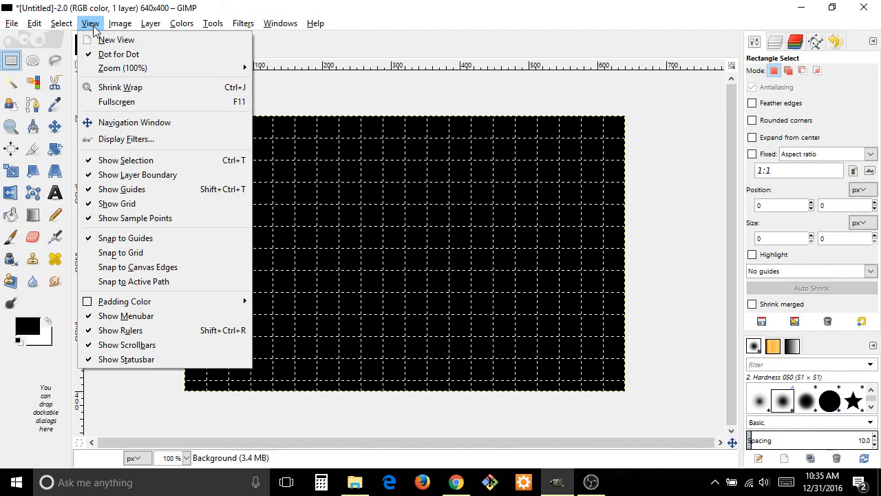
{"action": "mouse_move", "coordinate": [169, 71]}
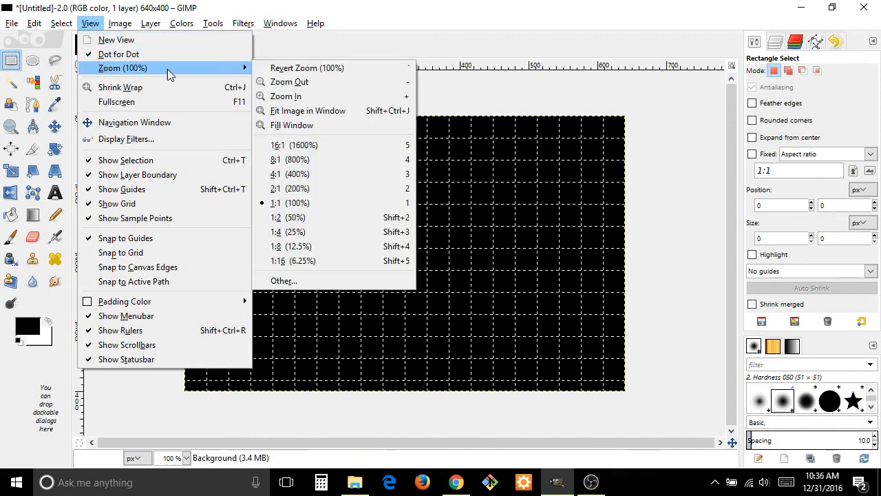
{"action": "left_click", "coordinate": [294, 174]}
{"action": "scroll", "coordinate": [270, 236], "scroll_direction": "up", "scroll_amount": 1}
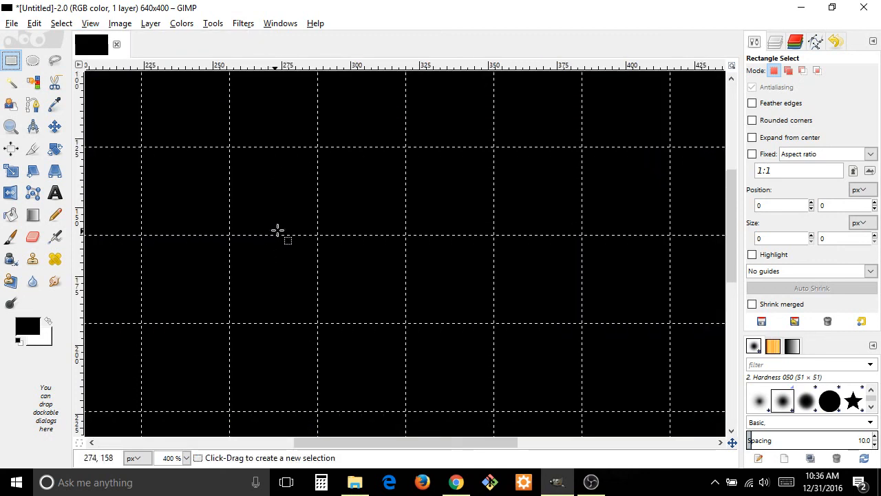
{"action": "scroll", "coordinate": [277, 231], "scroll_direction": "up", "scroll_amount": 1}
{"action": "mouse_move", "coordinate": [730, 158]}
{"action": "left_mouse_down"}
{"action": "mouse_move", "coordinate": [720, 197]}
{"action": "mouse_move", "coordinate": [729, 150]}
{"action": "left_mouse_up"}
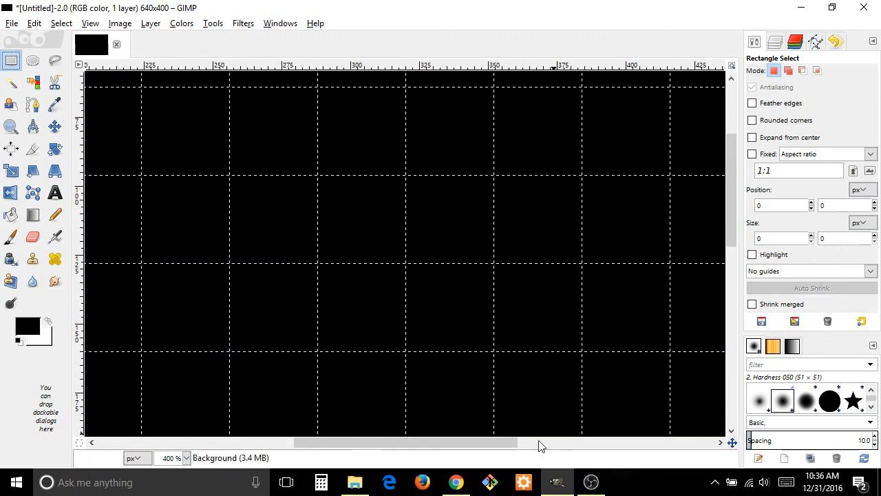
{"action": "left_click_drag", "start_coordinate": [494, 444], "coordinate": [250, 443]}
{"action": "scroll", "coordinate": [319, 293], "scroll_direction": "up", "scroll_amount": 2}
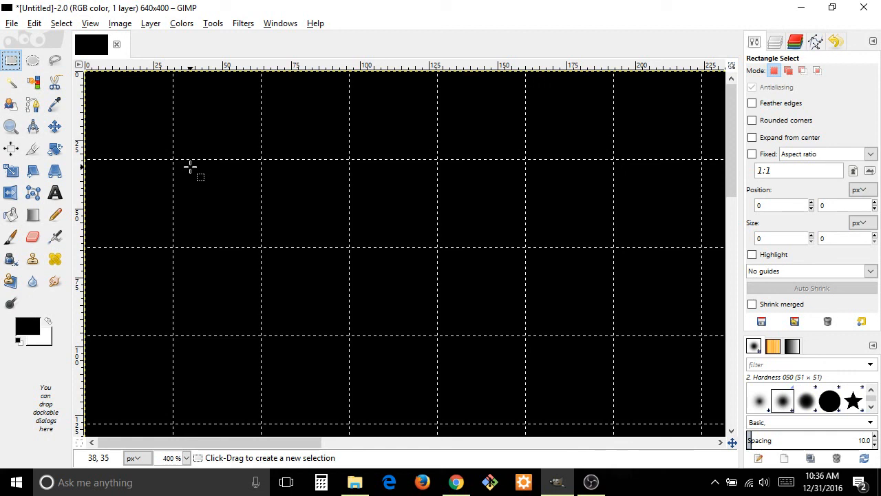
- Set the foreground color to red (e60615) and scribble freehand over the upper-left grid cells with the Pencil at size 20
{"action": "left_click", "coordinate": [56, 216]}
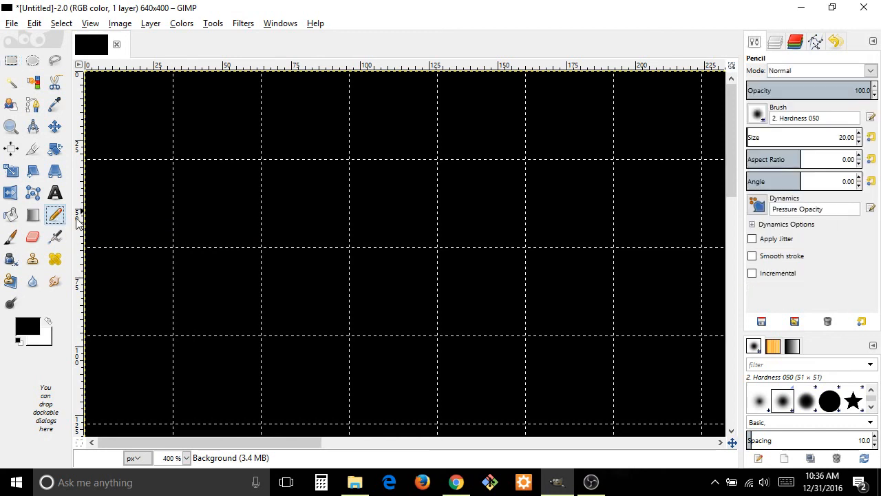
{"action": "left_click", "coordinate": [28, 329]}
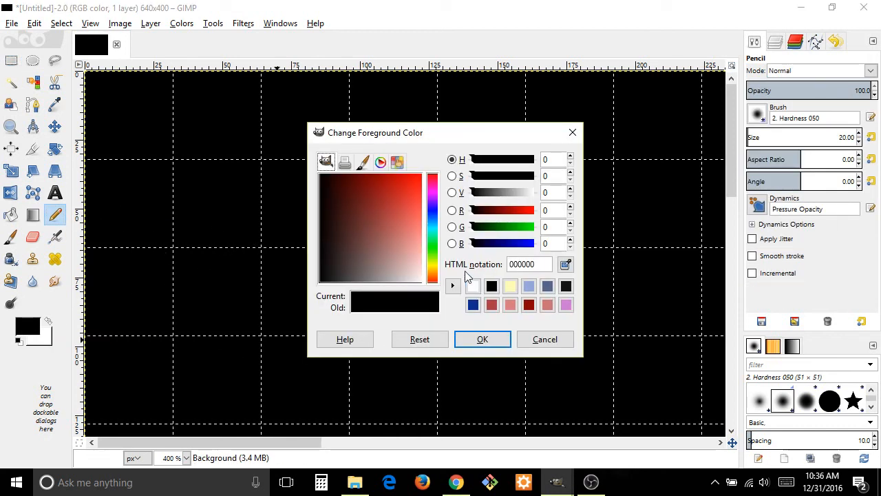
{"action": "left_click_drag", "start_coordinate": [361, 221], "coordinate": [407, 197]}
{"action": "left_click", "coordinate": [435, 249]}
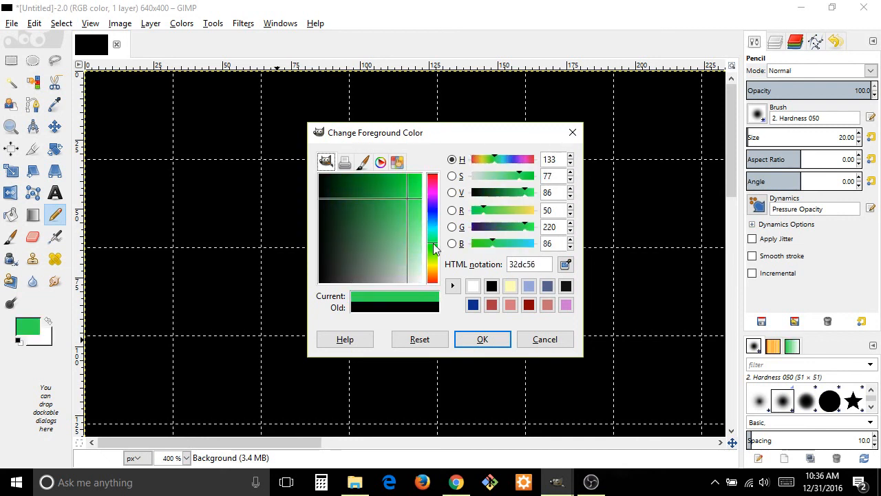
{"action": "left_click_drag", "start_coordinate": [434, 249], "coordinate": [433, 177]}
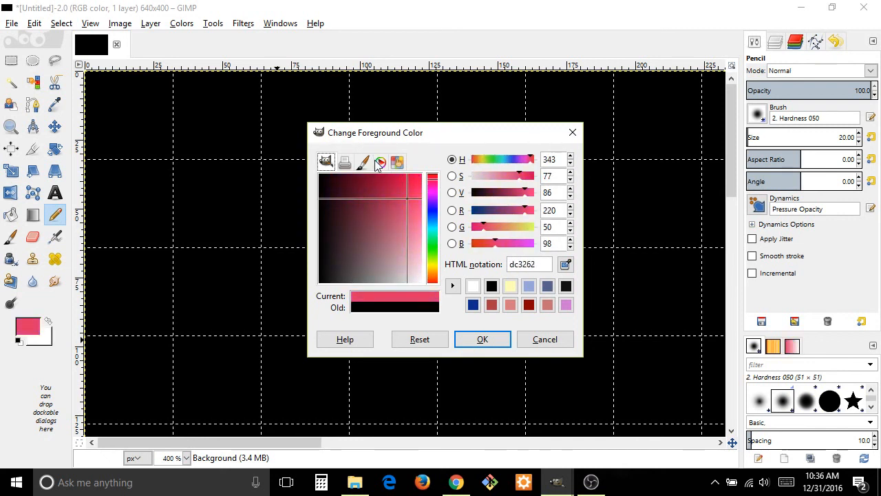
{"action": "left_click", "coordinate": [377, 161]}
{"action": "left_click_drag", "start_coordinate": [424, 247], "coordinate": [416, 228]}
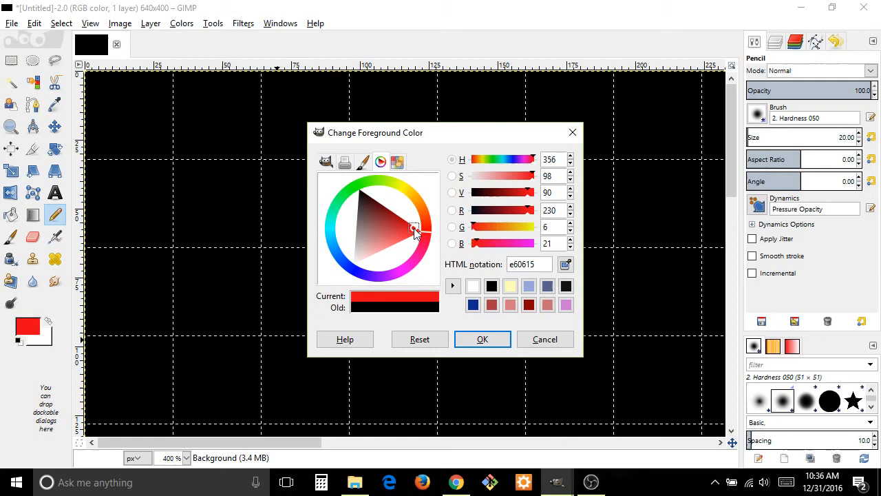
{"action": "left_click", "coordinate": [481, 338]}
{"action": "mouse_move", "coordinate": [262, 181]}
{"action": "left_mouse_down"}
{"action": "mouse_move", "coordinate": [389, 183]}
{"action": "mouse_move", "coordinate": [448, 369]}
{"action": "mouse_move", "coordinate": [399, 121]}
{"action": "mouse_move", "coordinate": [554, 417]}
{"action": "mouse_move", "coordinate": [375, 353]}
{"action": "left_mouse_up"}
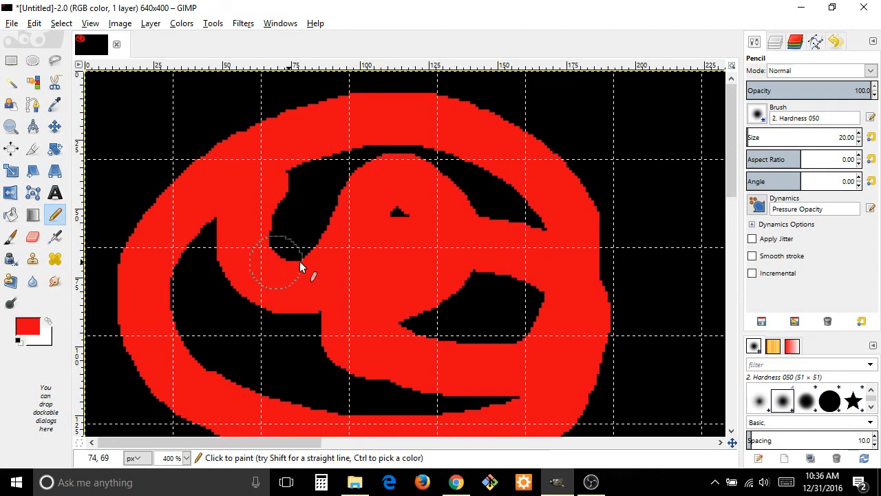
- Undo the thick red scribble and switch the Pencil to the 1. Pixel brush at size 1
{"action": "key", "text": "ctrl+z"}
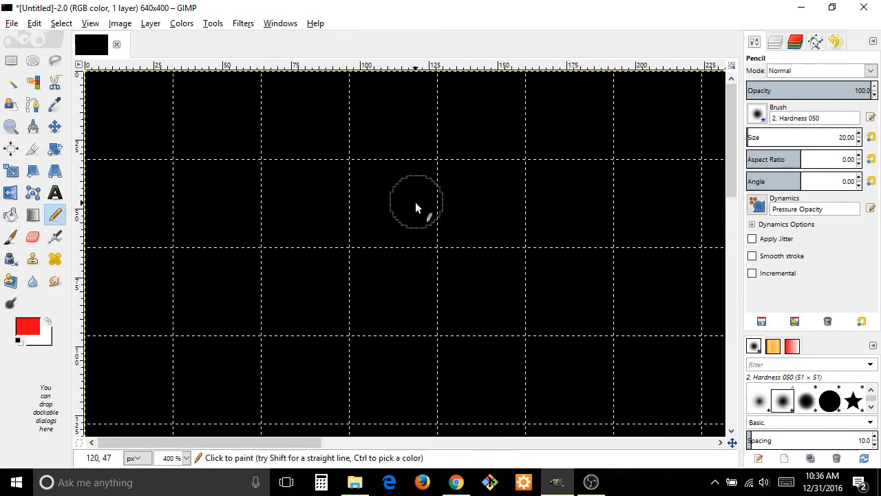
{"action": "left_click", "coordinate": [758, 115]}
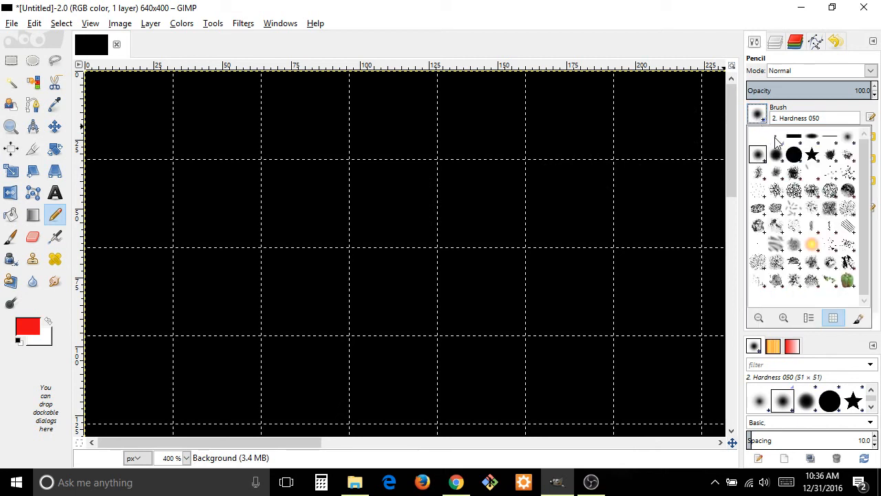
{"action": "left_click", "coordinate": [776, 136]}
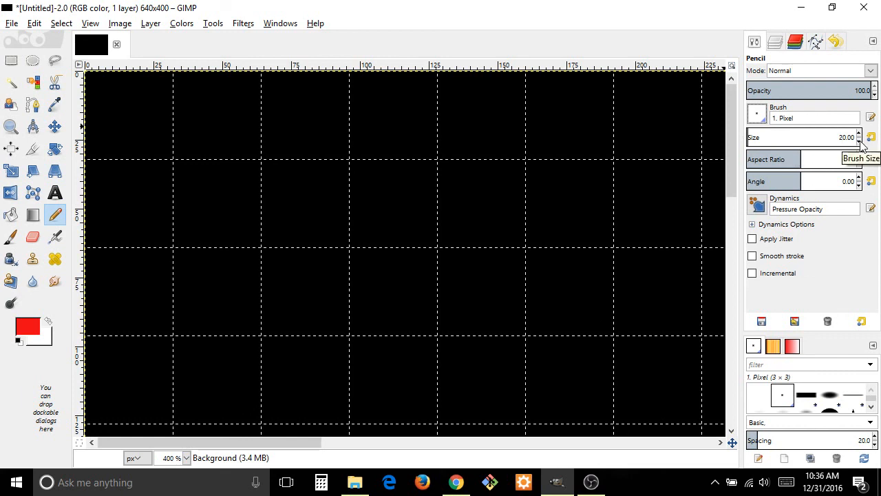
{"action": "scroll", "coordinate": [796, 137], "scroll_direction": "down", "scroll_amount": 19}
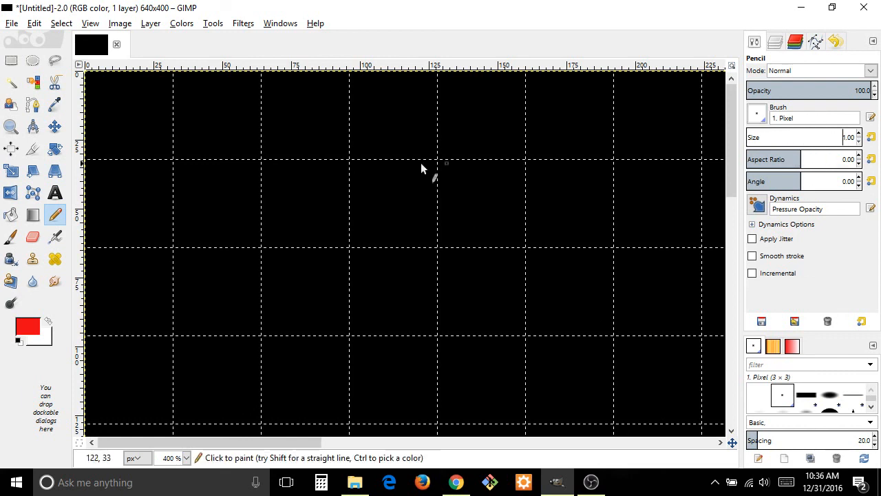
- Dot four single red pixels over the upper grid cells with the Pencil, and undo them
{"action": "left_click", "coordinate": [232, 146]}
{"action": "left_click", "coordinate": [274, 182]}
{"action": "left_click", "coordinate": [376, 135]}
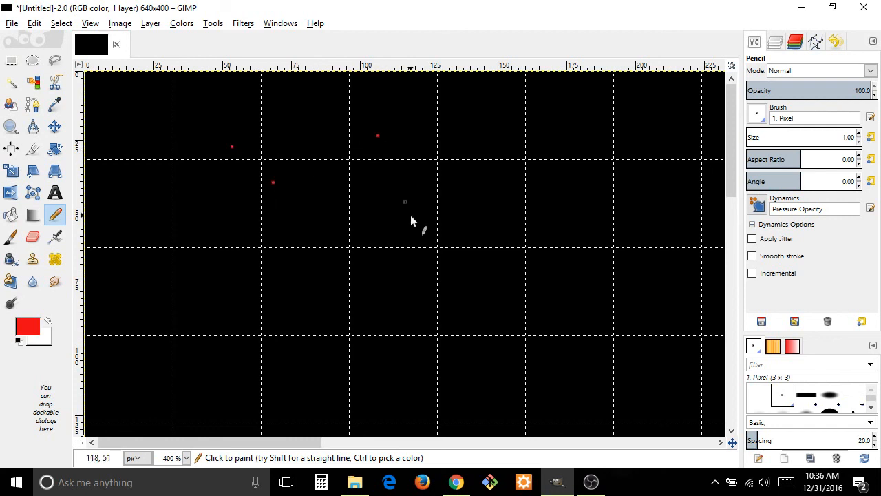
{"action": "left_click", "coordinate": [410, 215]}
{"action": "key", "text": "ctrl"}
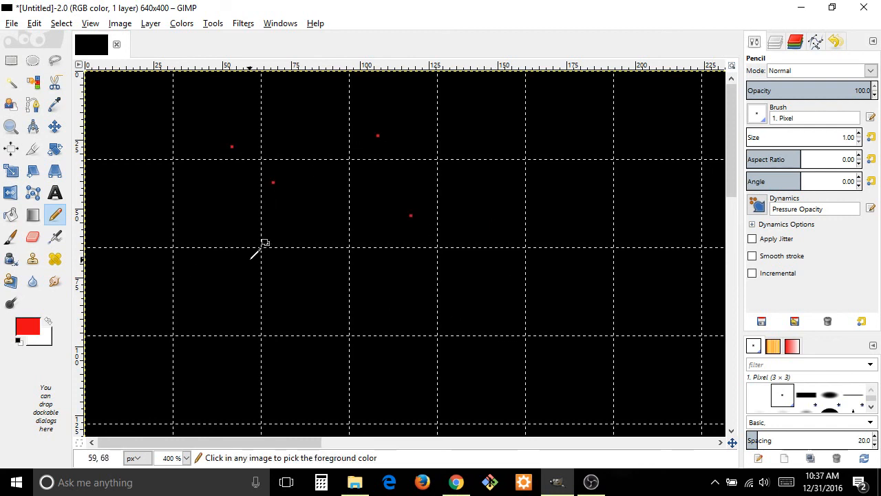
{"action": "key", "text": "ctrl+z"}
{"action": "key", "text": "ctrl+z"}
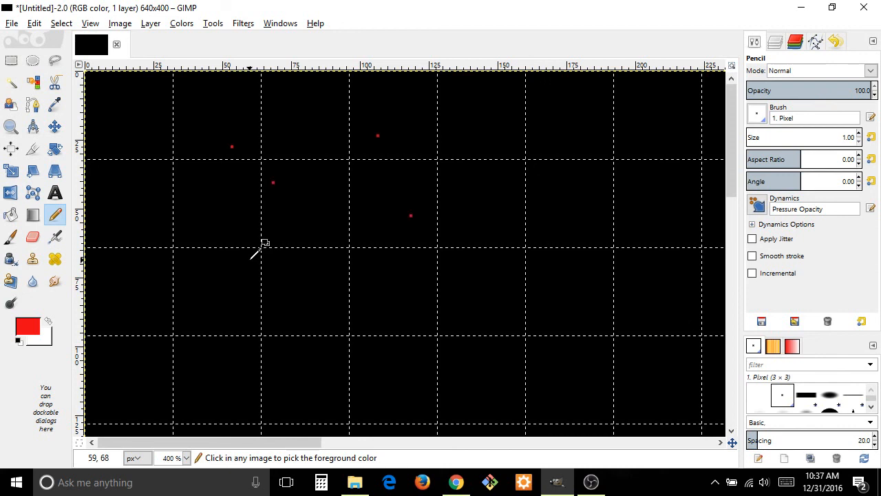
{"action": "key", "text": "ctrl+z"}
- Draw looping freehand red strokes across the grid cells with the one-pixel Pencil, and undo them
{"action": "mouse_move", "coordinate": [203, 194]}
{"action": "left_mouse_down"}
{"action": "mouse_move", "coordinate": [250, 143]}
{"action": "mouse_move", "coordinate": [337, 208]}
{"action": "mouse_move", "coordinate": [569, 153]}
{"action": "mouse_move", "coordinate": [487, 430]}
{"action": "left_mouse_up"}
{"action": "mouse_move", "coordinate": [237, 434]}
{"action": "left_mouse_down"}
{"action": "mouse_move", "coordinate": [473, 262]}
{"action": "mouse_move", "coordinate": [404, 240]}
{"action": "left_mouse_up"}
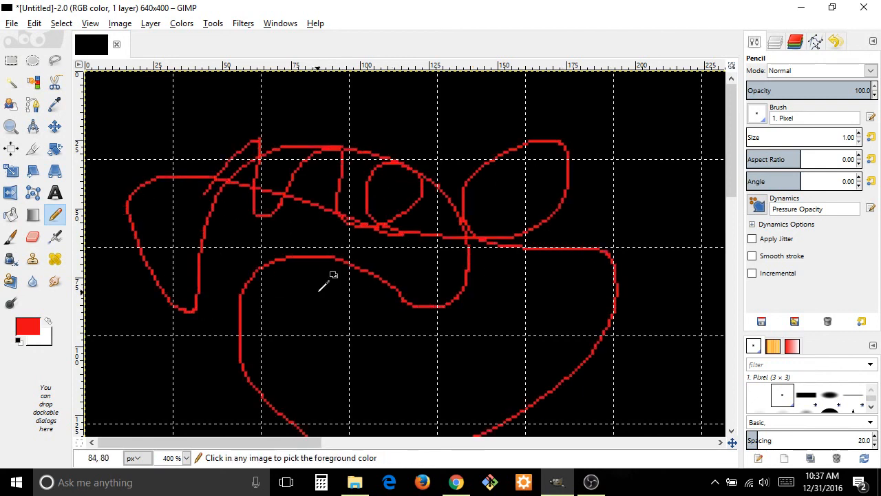
{"action": "key", "text": "ctrl+z"}
{"action": "key", "text": "ctrl+z"}
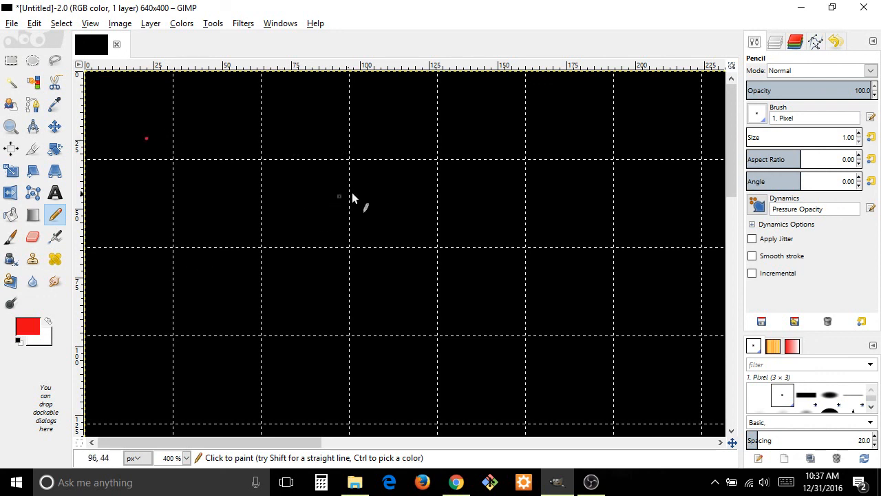
- Draw connected straight red Pencil lines that close back at the starting dot, outlining two angular shapes across the upper grid cells
{"action": "key", "text": "shift"}
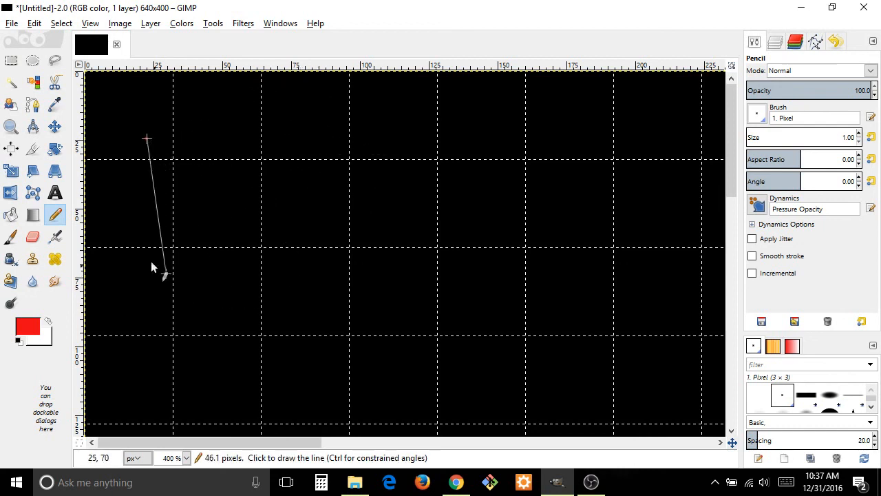
{"action": "left_click", "coordinate": [321, 290], "text": "shift"}
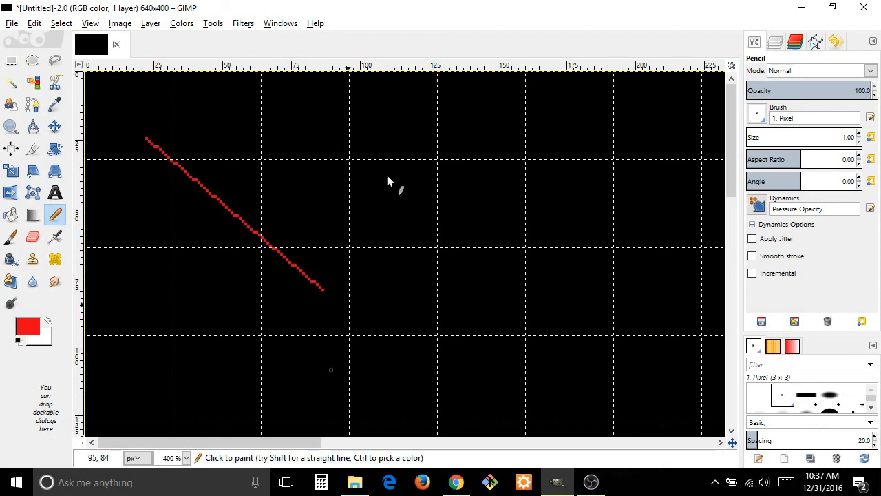
{"action": "key", "text": "shift"}
{"action": "left_click", "coordinate": [401, 152], "text": "shift"}
{"action": "left_click", "coordinate": [652, 226], "text": "shift"}
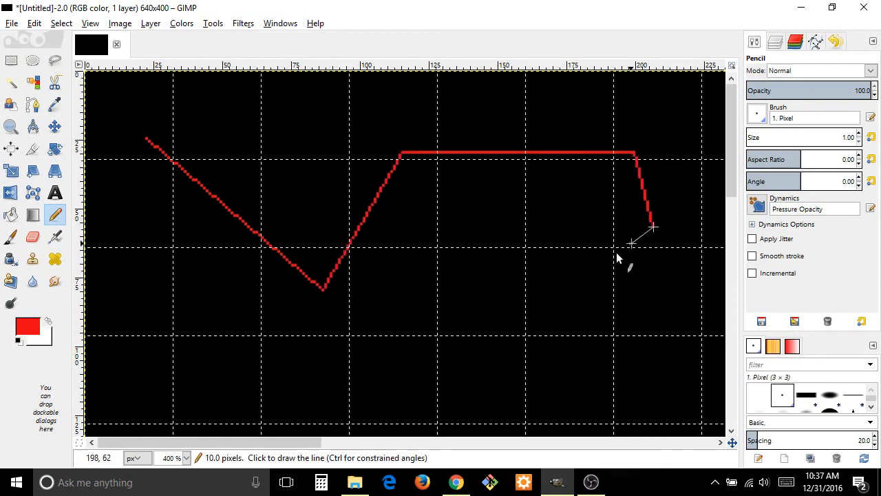
{"action": "left_click", "coordinate": [531, 311], "text": "shift"}
{"action": "left_click", "coordinate": [371, 148], "text": "shift"}
{"action": "left_click", "coordinate": [421, 97], "text": "shift"}
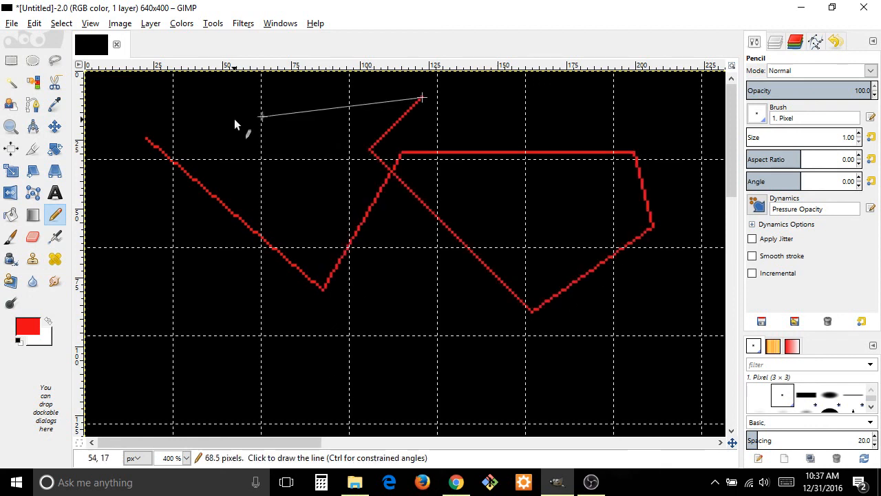
{"action": "left_click", "coordinate": [146, 136], "text": "shift"}
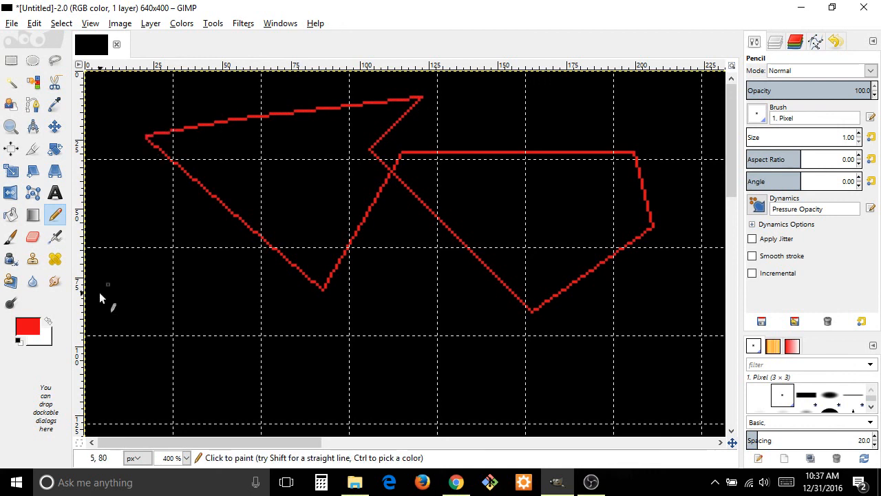
- Fill the insides of both outlined shapes with the red foreground color using Bucket Fill
{"action": "left_click", "coordinate": [11, 215]}
{"action": "left_click", "coordinate": [264, 163]}
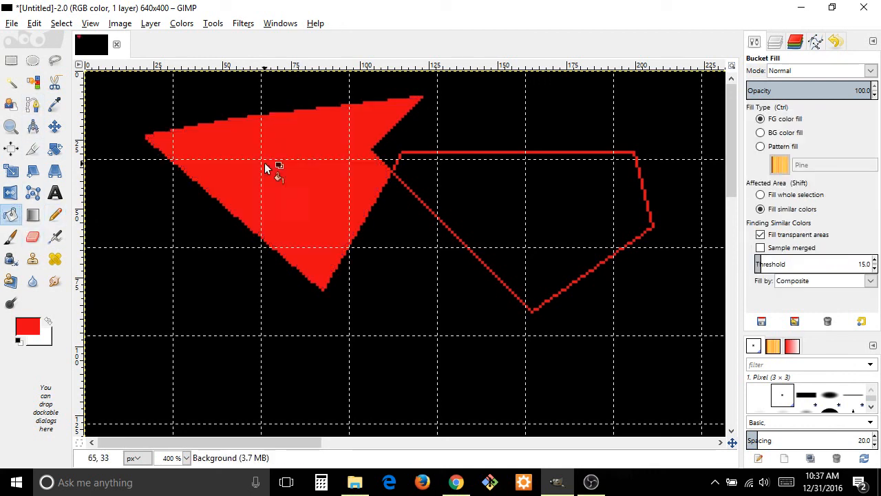
{"action": "left_click", "coordinate": [543, 183]}
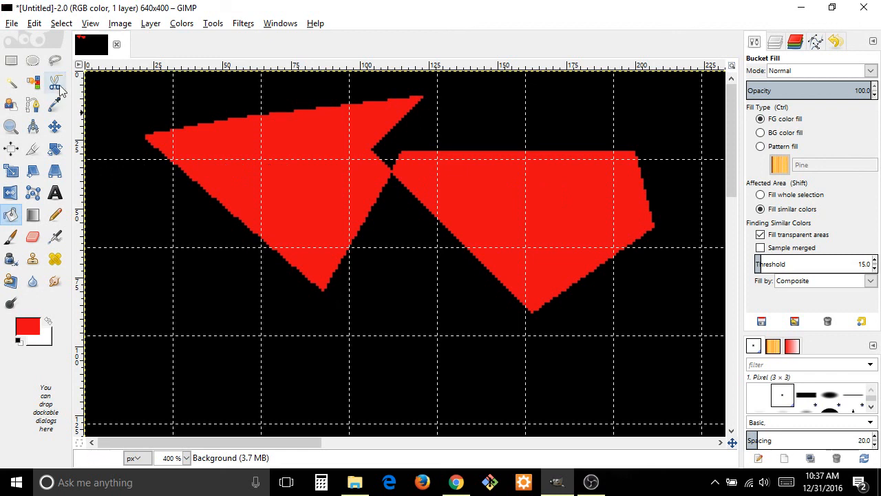
- Change the foreground color to green (22e606) and refill both red shapes with it
{"action": "left_click", "coordinate": [29, 327]}
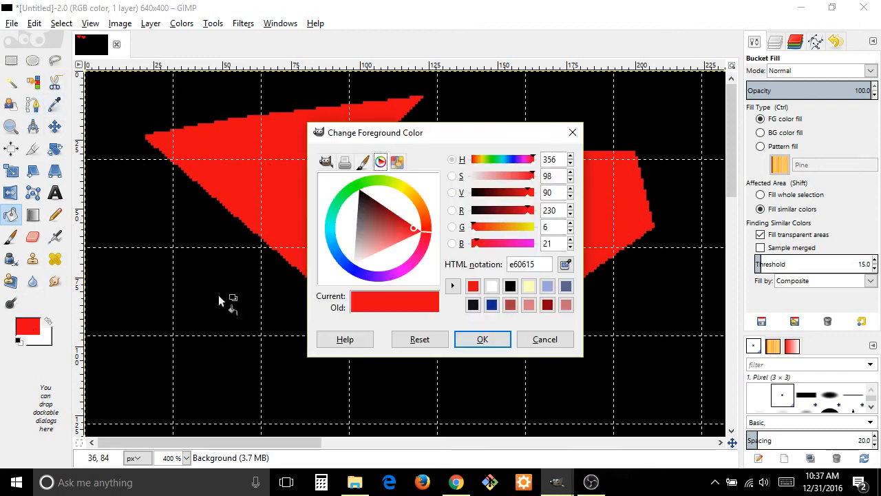
{"action": "left_click_drag", "start_coordinate": [420, 235], "coordinate": [358, 183]}
{"action": "left_click", "coordinate": [482, 340]}
{"action": "left_click", "coordinate": [530, 201]}
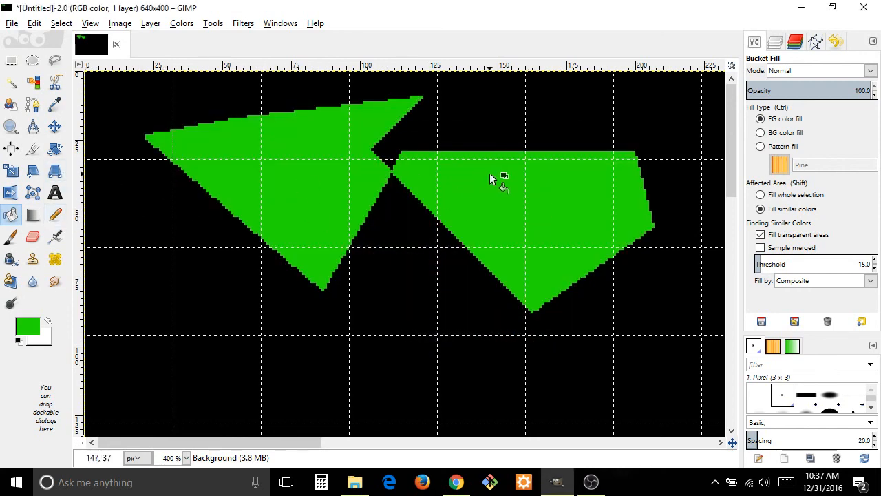
- Set the foreground color to blue (0620e6) and scribble a small patch inside the left green shape with the Pencil
{"action": "left_click", "coordinate": [55, 214]}
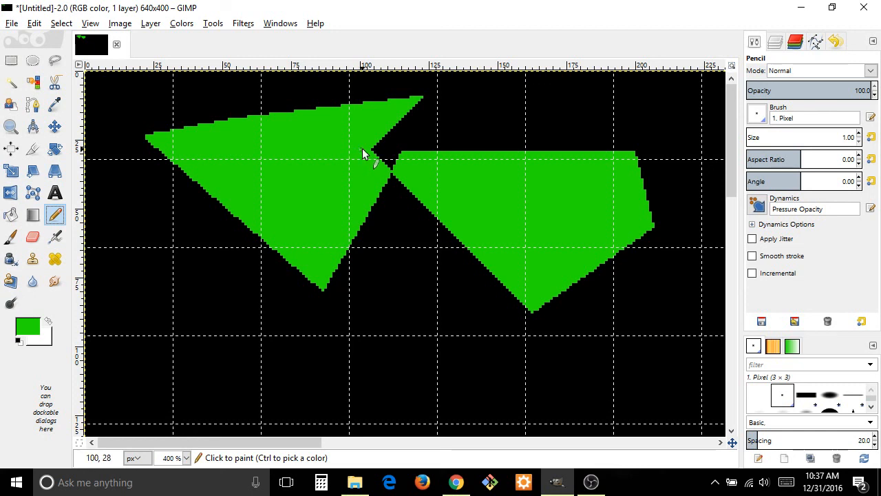
{"action": "left_click", "coordinate": [28, 327]}
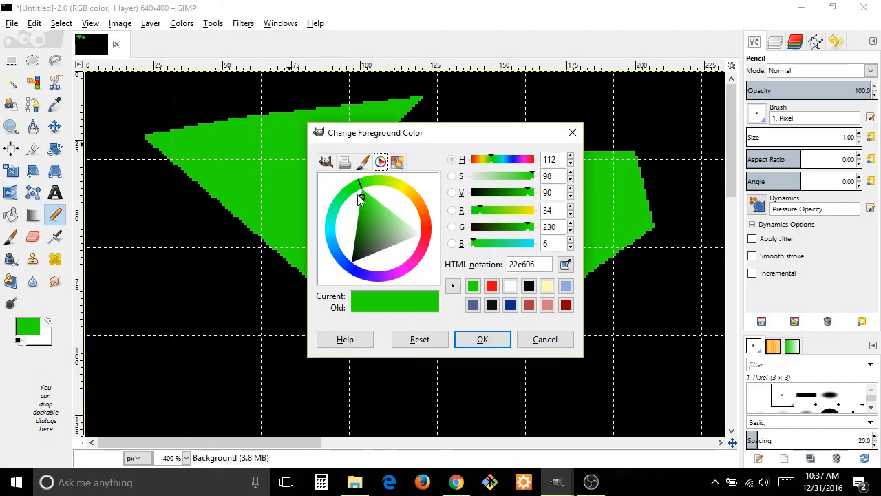
{"action": "left_click_drag", "start_coordinate": [357, 194], "coordinate": [343, 275]}
{"action": "key", "text": "Return"}
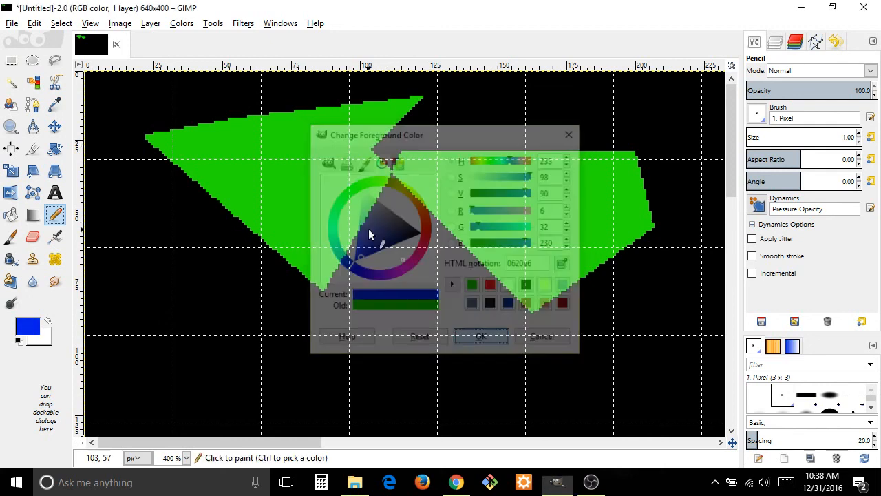
{"action": "mouse_move", "coordinate": [271, 169]}
{"action": "left_mouse_down"}
{"action": "mouse_move", "coordinate": [287, 187]}
{"action": "mouse_move", "coordinate": [289, 178]}
{"action": "mouse_move", "coordinate": [274, 182]}
{"action": "left_mouse_up"}
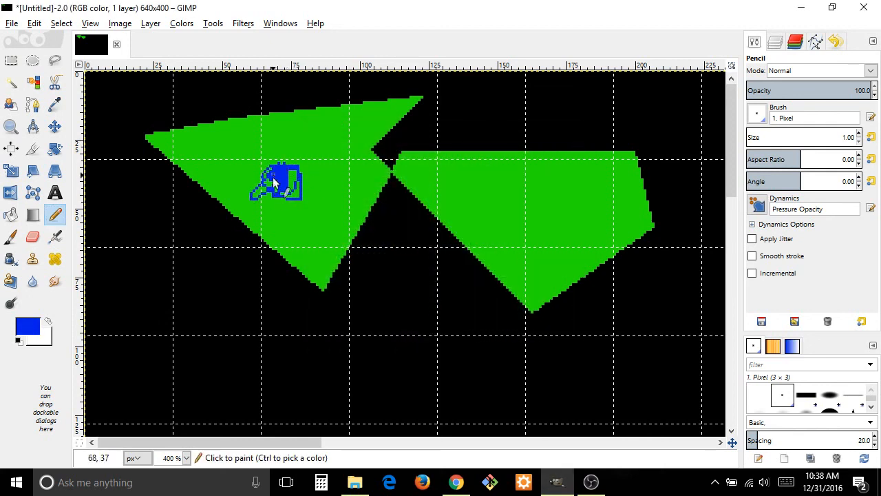
- Change the foreground color to red (e11107) and scribble a patch beside the blue one in the left green shape
{"action": "left_click", "coordinate": [28, 326]}
{"action": "left_click_drag", "start_coordinate": [411, 264], "coordinate": [427, 230]}
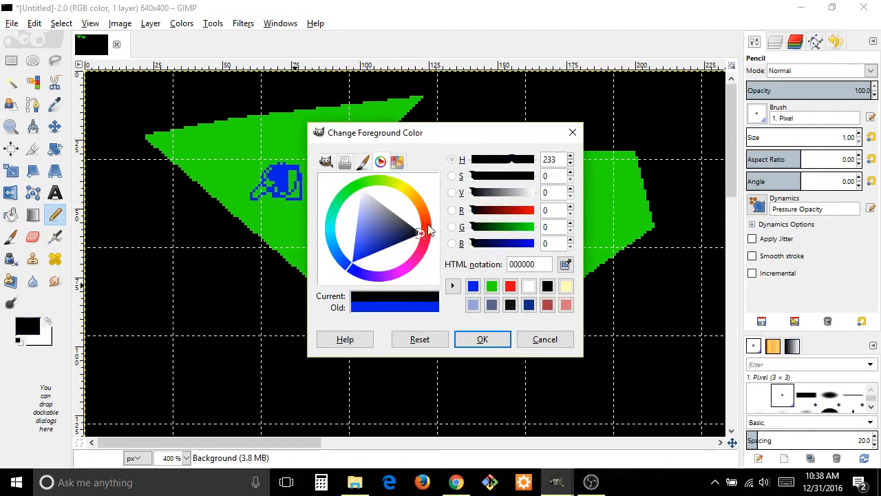
{"action": "left_click", "coordinate": [354, 262]}
{"action": "left_click", "coordinate": [430, 229]}
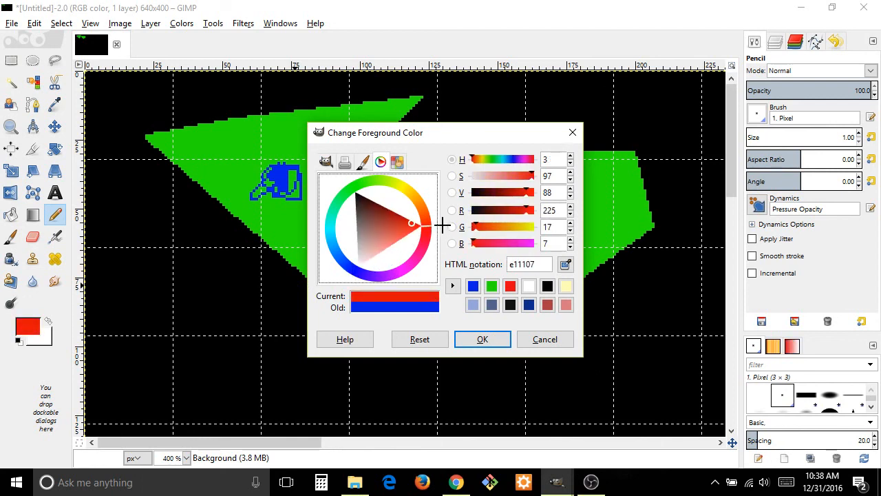
{"action": "left_click", "coordinate": [495, 336]}
{"action": "mouse_move", "coordinate": [355, 153]}
{"action": "left_mouse_down"}
{"action": "mouse_move", "coordinate": [324, 146]}
{"action": "mouse_move", "coordinate": [345, 142]}
{"action": "mouse_move", "coordinate": [323, 153]}
{"action": "mouse_move", "coordinate": [336, 153]}
{"action": "mouse_move", "coordinate": [347, 179]}
{"action": "mouse_move", "coordinate": [365, 181]}
{"action": "mouse_move", "coordinate": [363, 160]}
{"action": "mouse_move", "coordinate": [321, 163]}
{"action": "mouse_move", "coordinate": [338, 168]}
{"action": "mouse_move", "coordinate": [355, 156]}
{"action": "mouse_move", "coordinate": [345, 180]}
{"action": "left_mouse_up"}
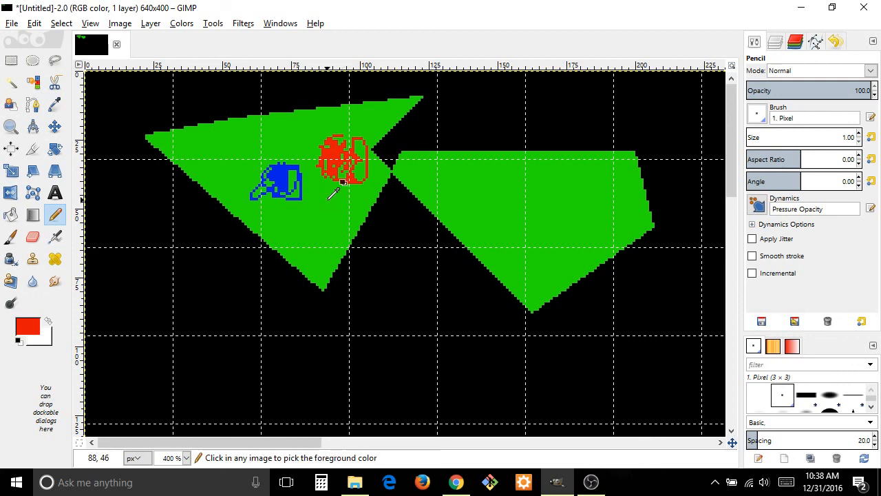
- Sample the green fill and the red scribble as foreground colors, and draw a small red mark in the right green shape
{"action": "left_click", "coordinate": [328, 199], "text": "ctrl"}
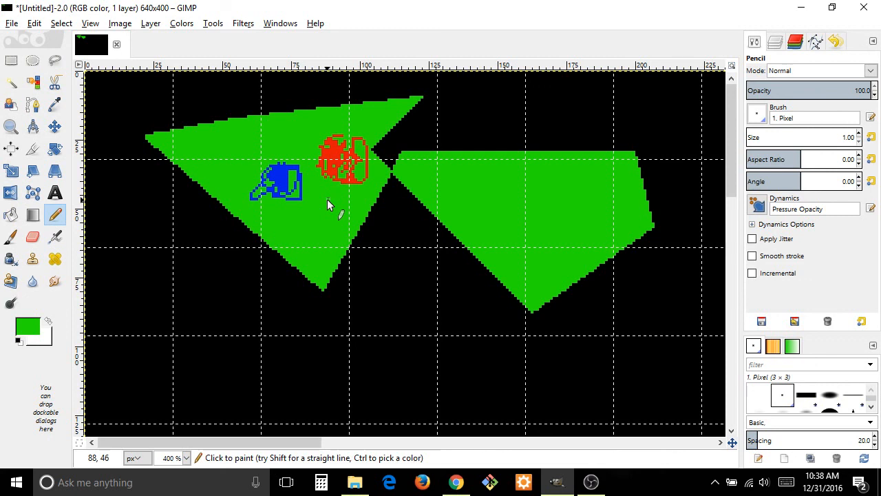
{"action": "left_click", "coordinate": [337, 153], "text": "ctrl"}
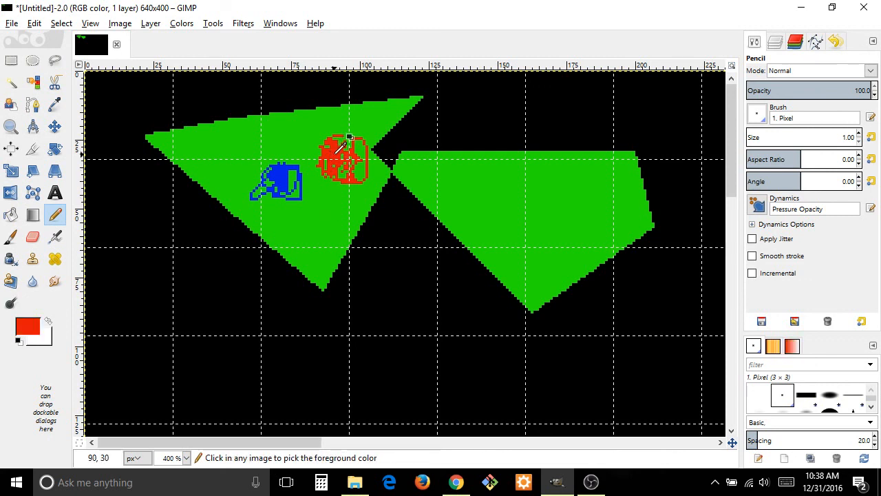
{"action": "left_click_drag", "start_coordinate": [449, 177], "coordinate": [472, 186]}
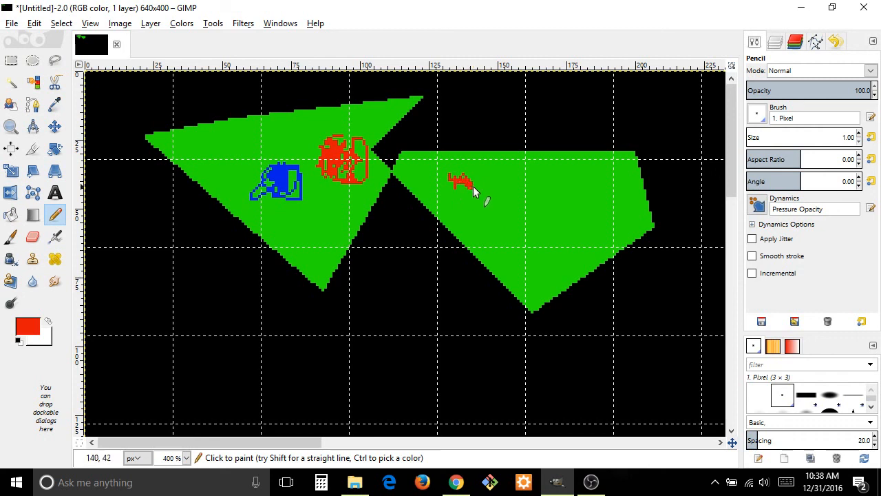
- Sample blue from its scribble to mark the right green shape, and black from the background to scribble in the left one
{"action": "left_click", "coordinate": [280, 168], "text": "ctrl"}
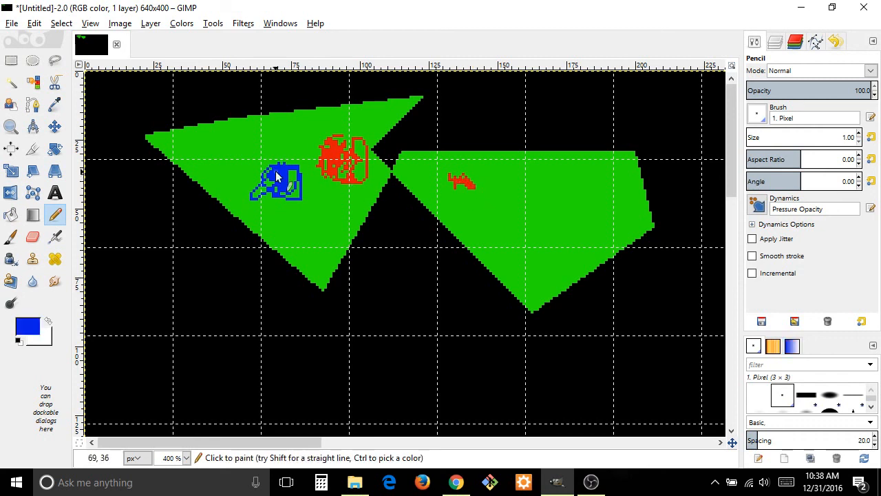
{"action": "mouse_move", "coordinate": [493, 185]}
{"action": "left_mouse_down"}
{"action": "mouse_move", "coordinate": [501, 180]}
{"action": "mouse_move", "coordinate": [498, 195]}
{"action": "left_mouse_up"}
{"action": "left_click", "coordinate": [406, 230], "text": "ctrl"}
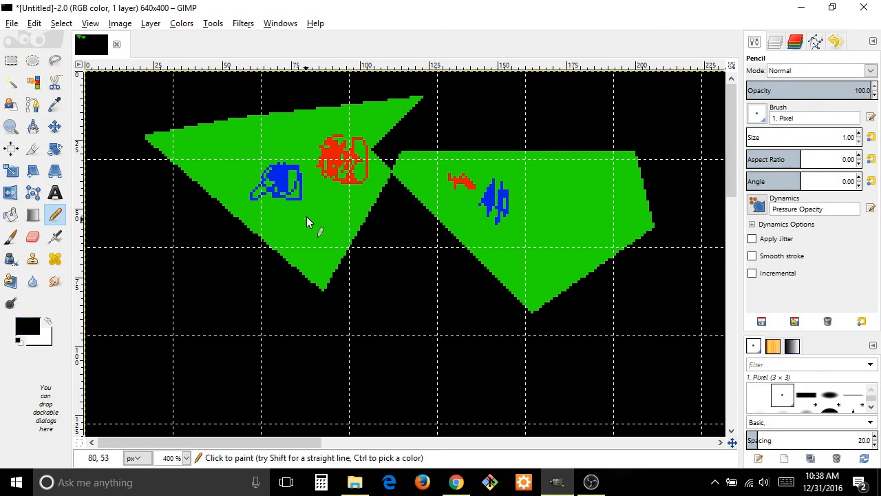
{"action": "mouse_move", "coordinate": [311, 221]}
{"action": "left_mouse_down"}
{"action": "mouse_move", "coordinate": [305, 229]}
{"action": "mouse_move", "coordinate": [323, 241]}
{"action": "left_mouse_up"}
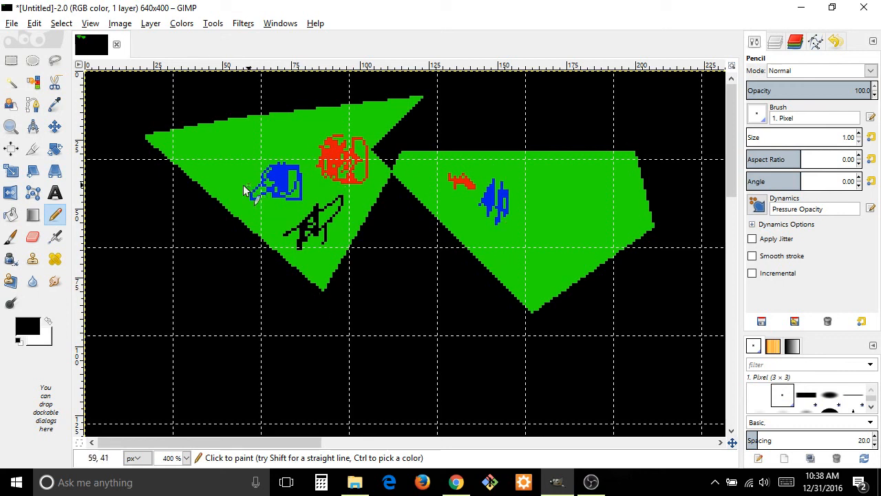
- Sample the blue and red scribbles with the Color Picker, ending with blue as the foreground color
{"action": "left_click", "coordinate": [55, 104]}
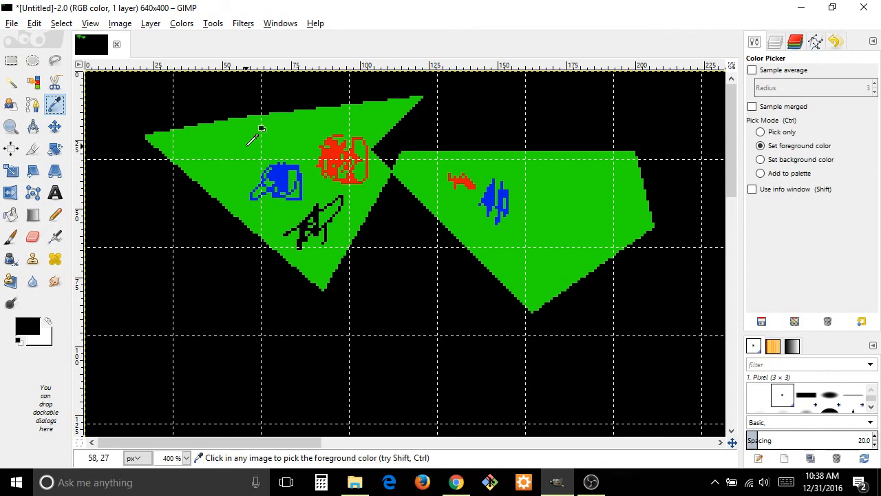
{"action": "left_click", "coordinate": [274, 178]}
{"action": "left_click", "coordinate": [338, 162]}
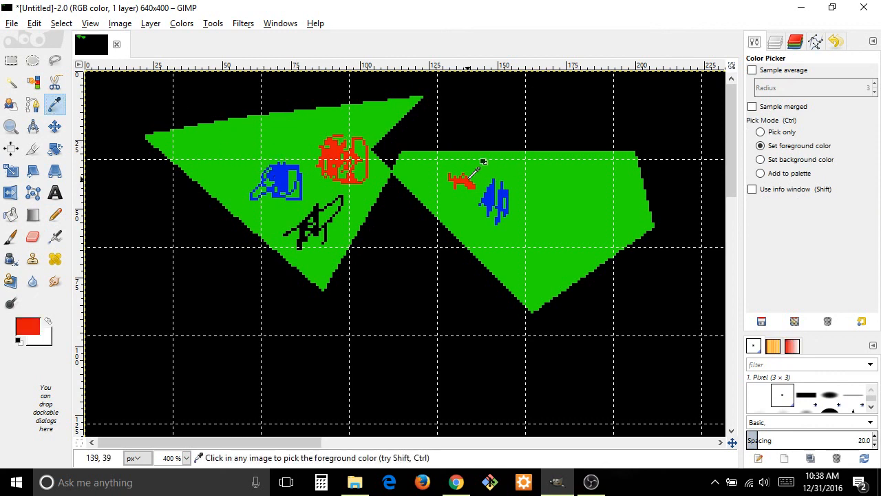
{"action": "left_click", "coordinate": [492, 187]}
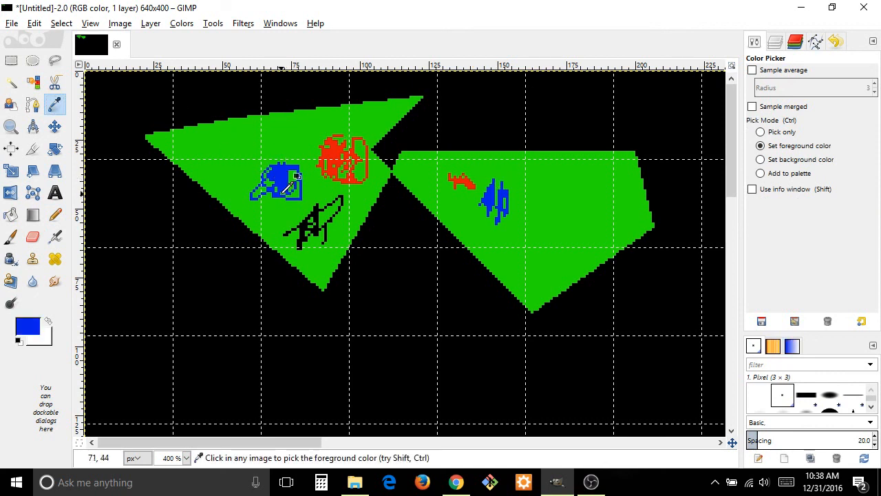
- Make a rectangular selection about 88 × 73 px over the left green shape and fill its lower black area with blue
{"action": "left_click", "coordinate": [11, 61]}
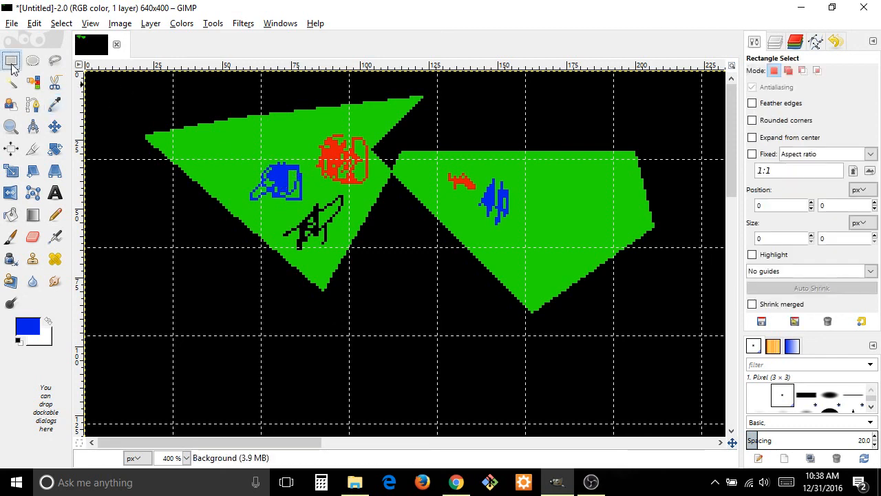
{"action": "left_click_drag", "start_coordinate": [112, 138], "coordinate": [352, 337]}
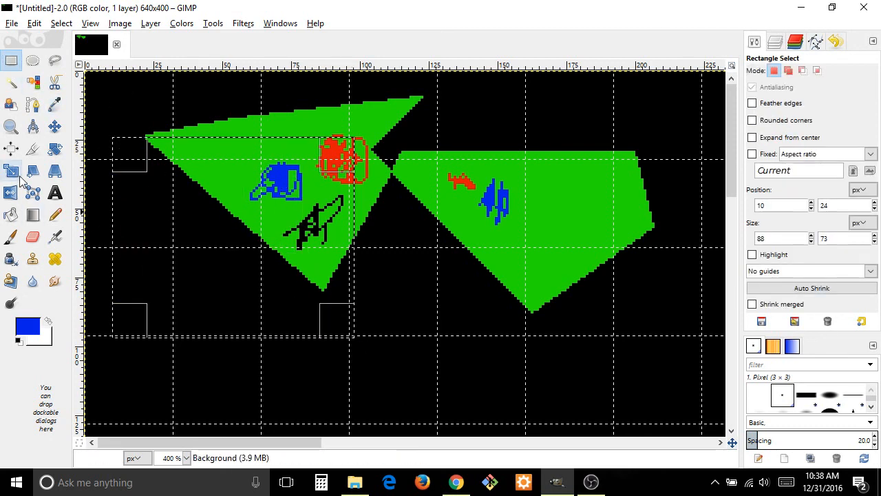
{"action": "left_click", "coordinate": [11, 214]}
{"action": "left_click", "coordinate": [177, 233]}
- Make an elliptical selection about 83 × 80 px over the right green shape and fill its lower-left black area with blue
{"action": "left_click", "coordinate": [32, 61]}
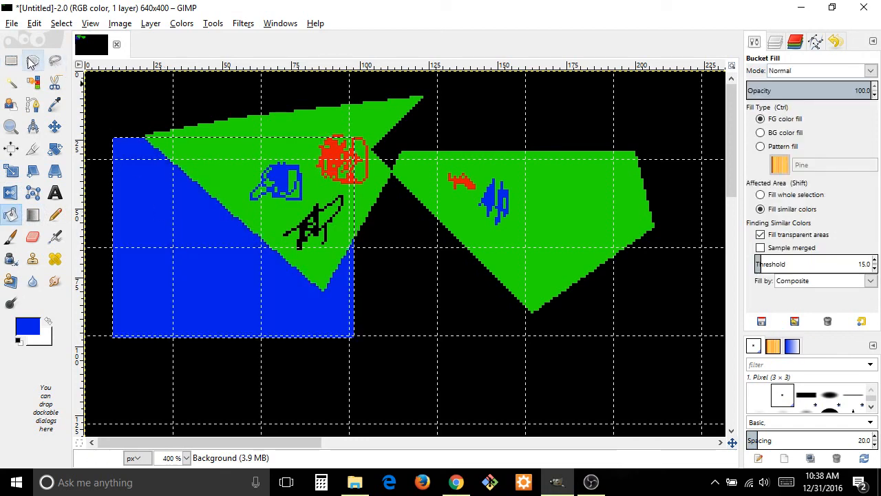
{"action": "left_click_drag", "start_coordinate": [398, 126], "coordinate": [624, 346]}
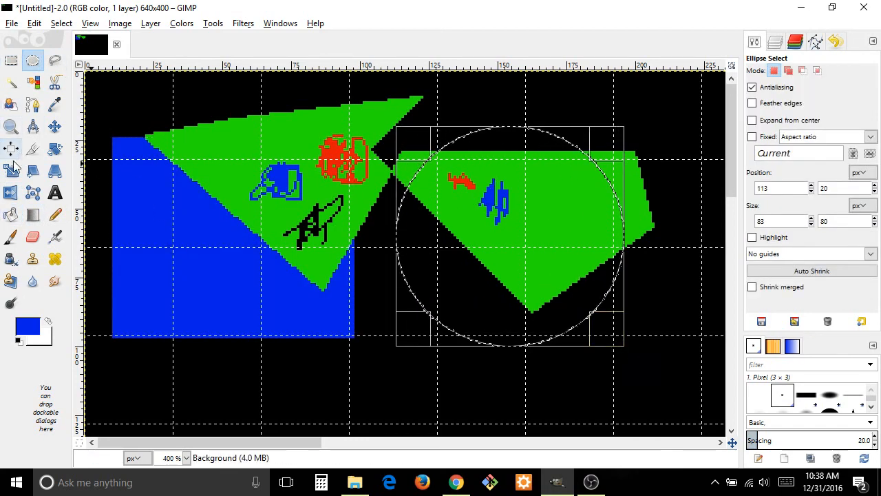
{"action": "left_click", "coordinate": [11, 214]}
{"action": "left_click", "coordinate": [474, 277]}
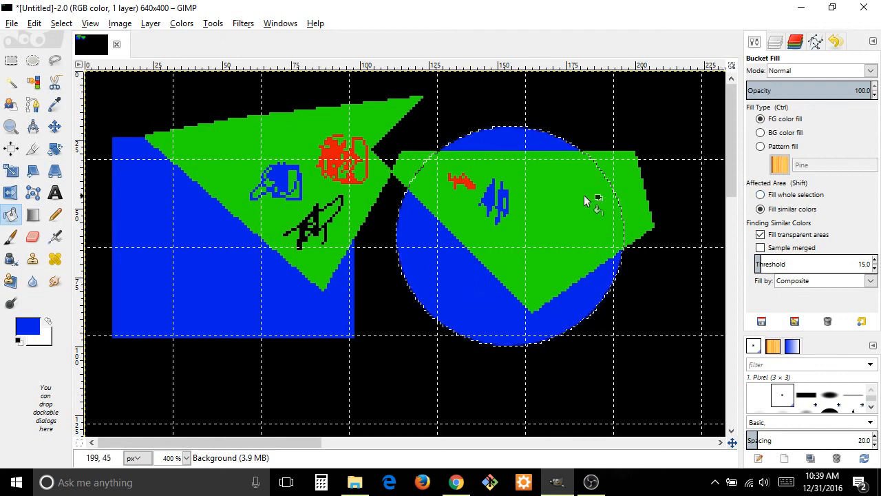
- Bucket-fill the whole elliptical selection with blue, and set the affected area back to similar colors
{"action": "left_click", "coordinate": [11, 60]}
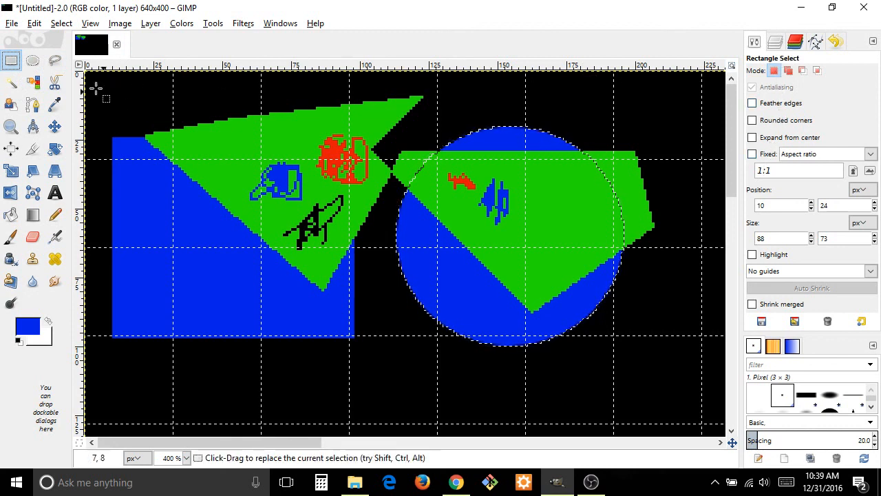
{"action": "left_click", "coordinate": [56, 216]}
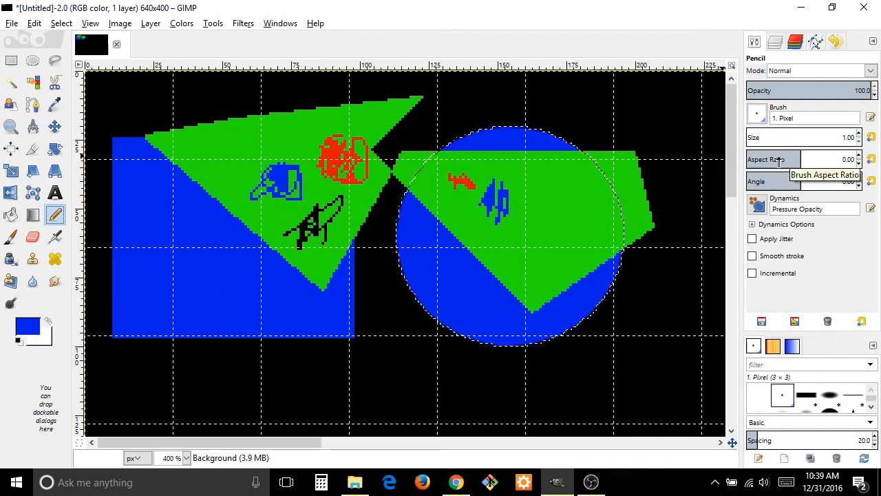
{"action": "left_click", "coordinate": [11, 215]}
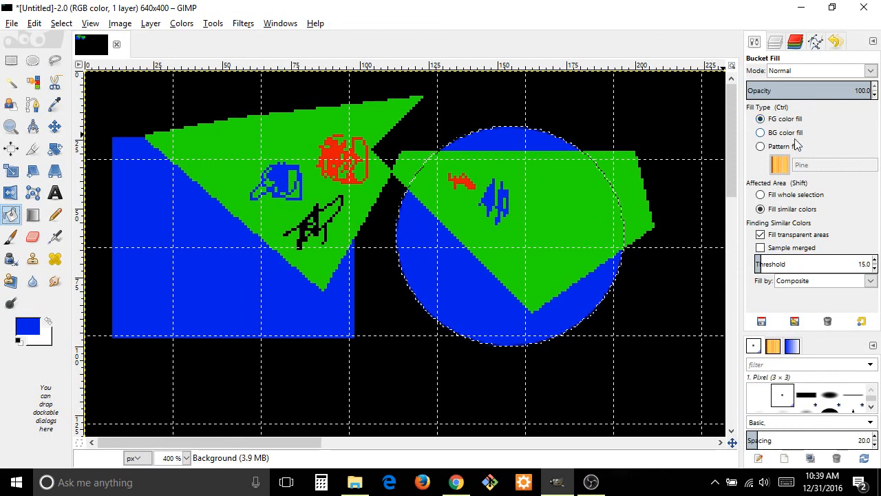
{"action": "left_click", "coordinate": [761, 195]}
{"action": "left_click", "coordinate": [570, 226]}
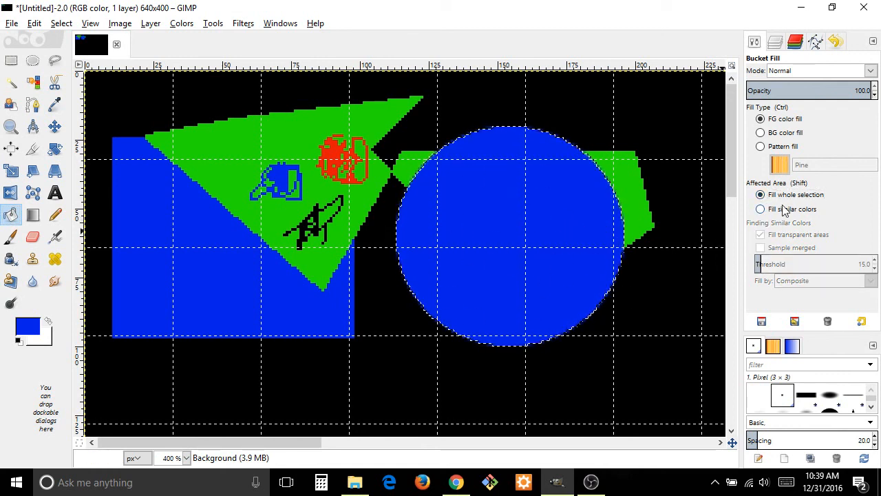
{"action": "left_click", "coordinate": [760, 209]}
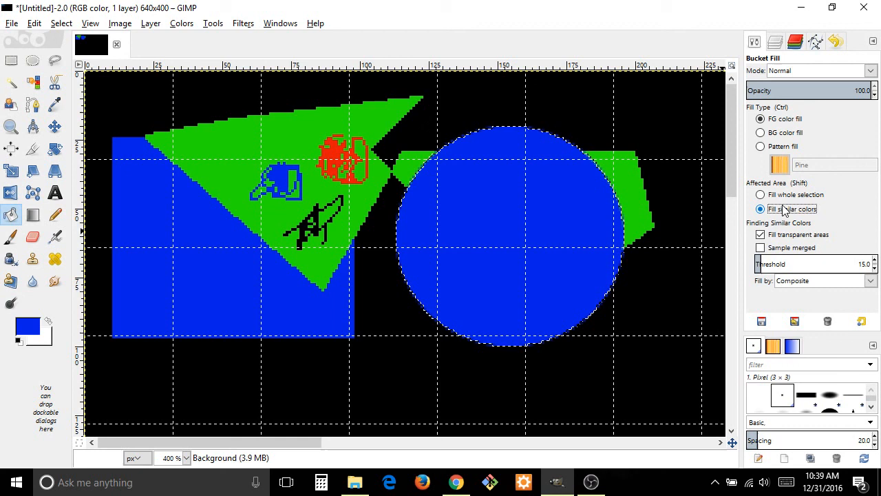
- Detach Tool Options from the dock and close its separate window
{"action": "right_click", "coordinate": [753, 45]}
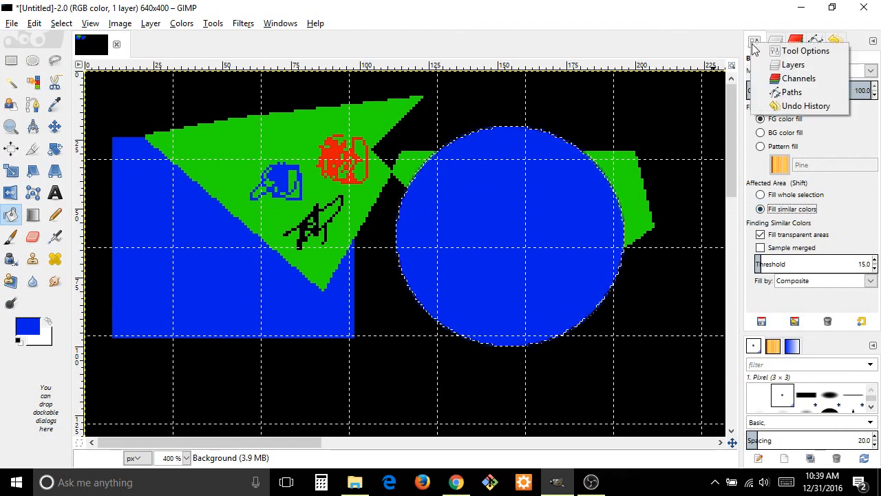
{"action": "left_click", "coordinate": [752, 39]}
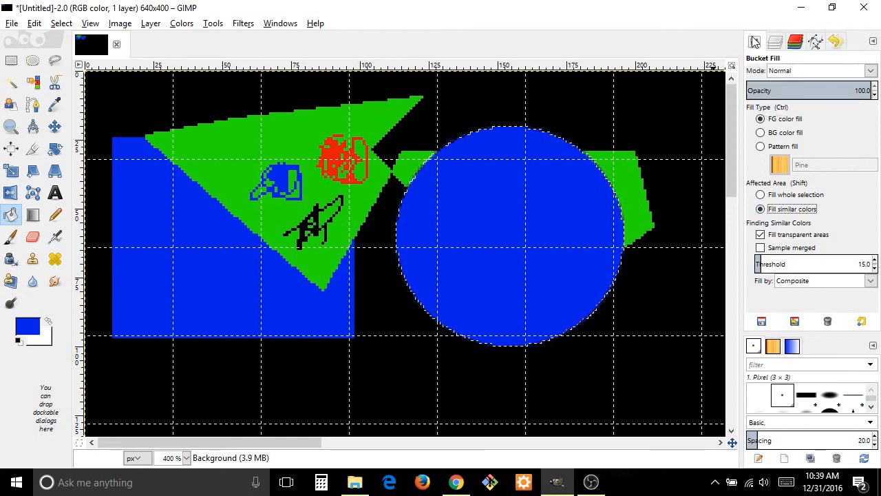
{"action": "right_click", "coordinate": [750, 35]}
{"action": "left_click_drag", "start_coordinate": [750, 40], "coordinate": [600, 103]}
{"action": "left_click", "coordinate": [755, 11]}
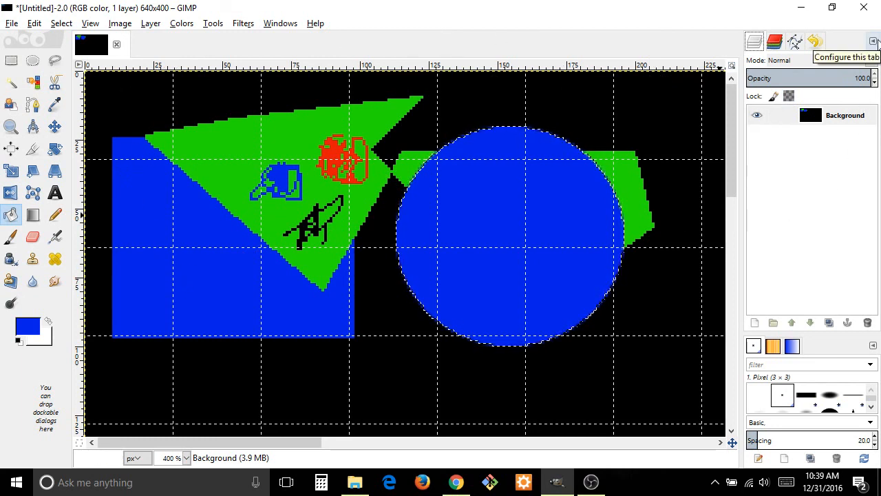
- Add Tool Options back to the dock as its first tab and activate Rectangle Select
{"action": "left_click", "coordinate": [873, 42]}
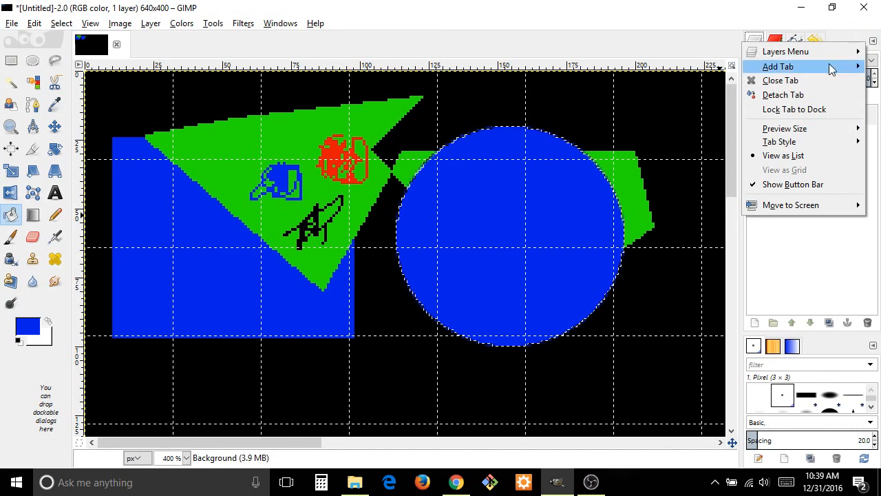
{"action": "mouse_move", "coordinate": [830, 65]}
{"action": "left_click", "coordinate": [721, 69]}
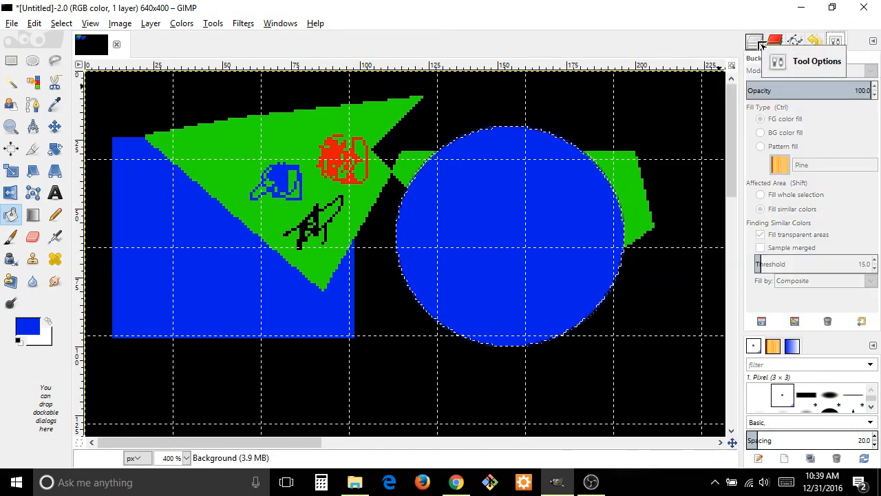
{"action": "left_click", "coordinate": [11, 61]}
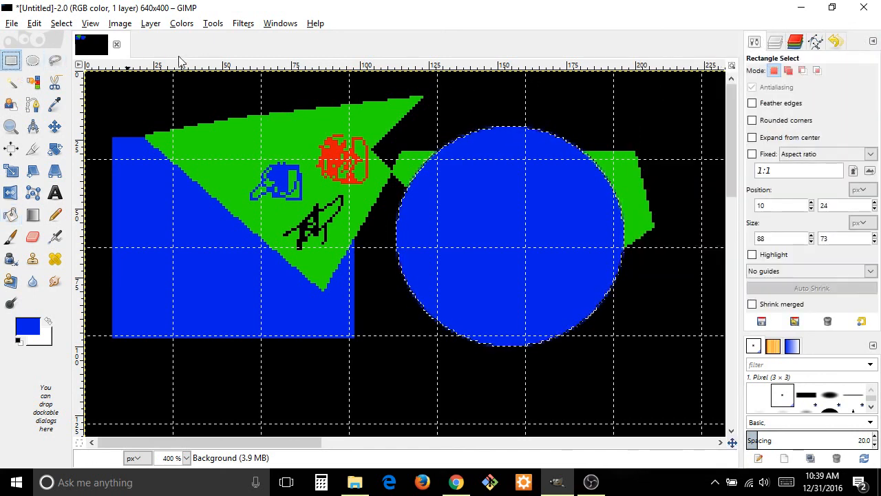
- Check the Single-Window Mode setting
{"action": "left_click", "coordinate": [281, 24]}
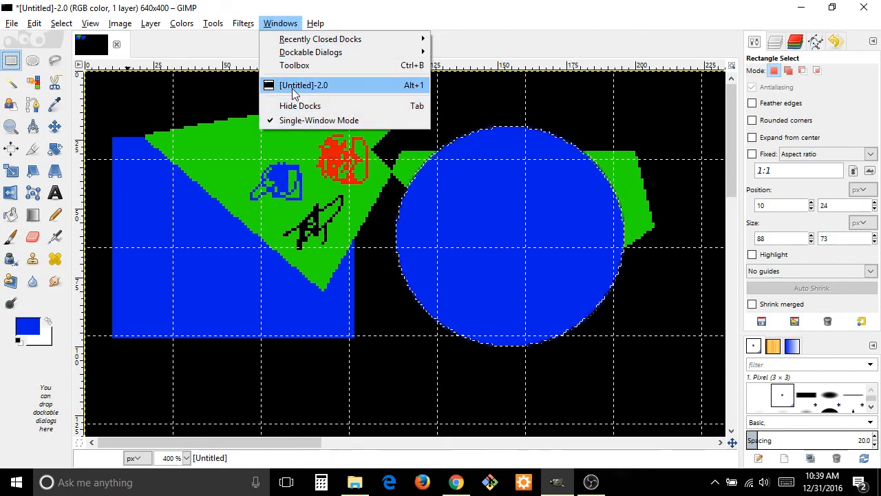
{"action": "left_click", "coordinate": [276, 25]}
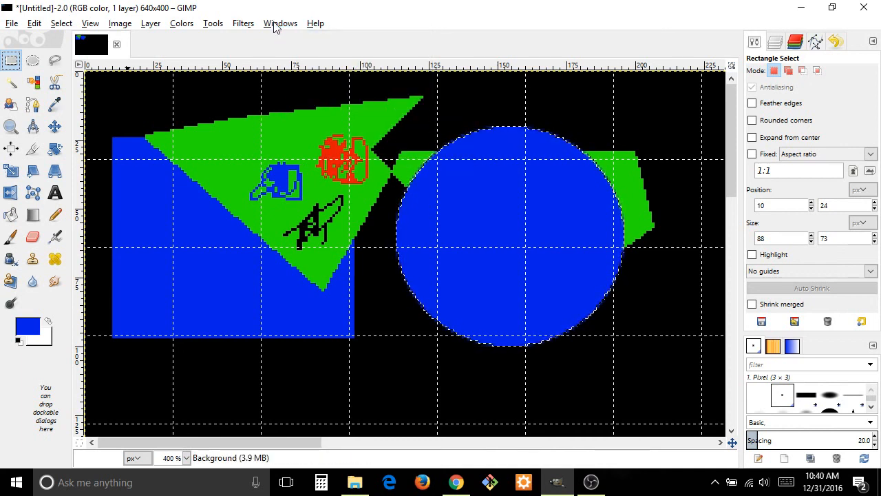
{"action": "left_click", "coordinate": [274, 25]}
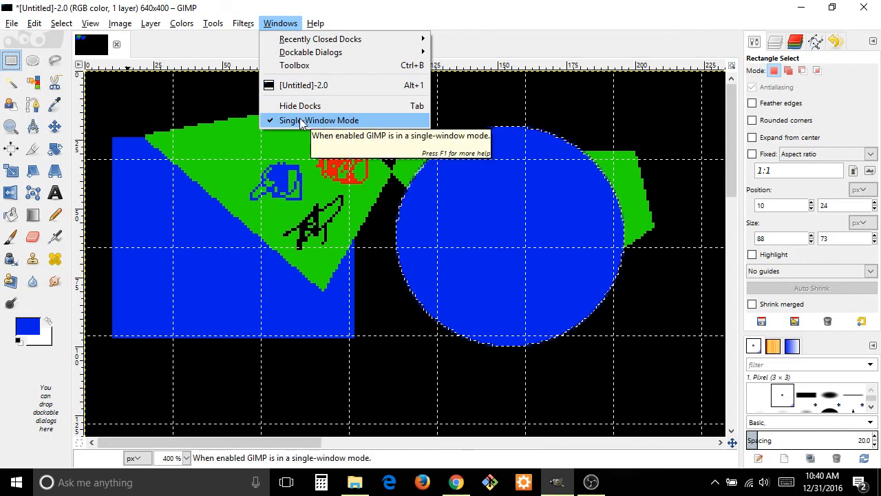
{"action": "left_click", "coordinate": [339, 10]}
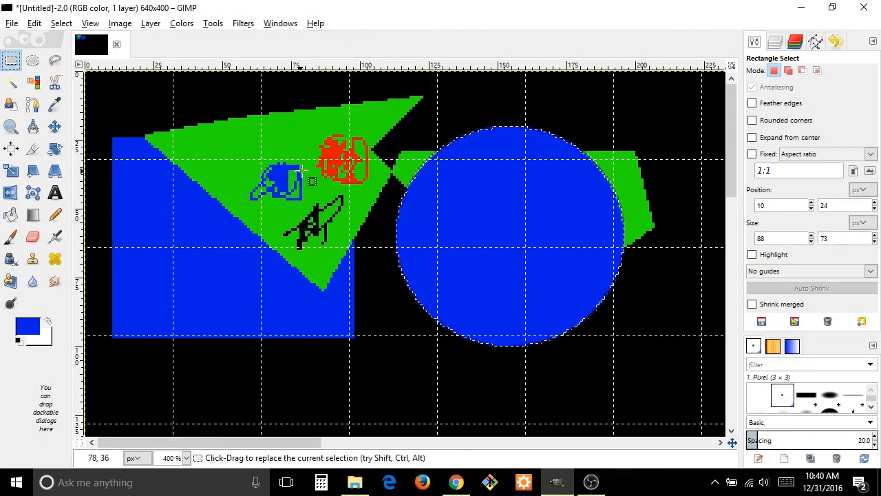